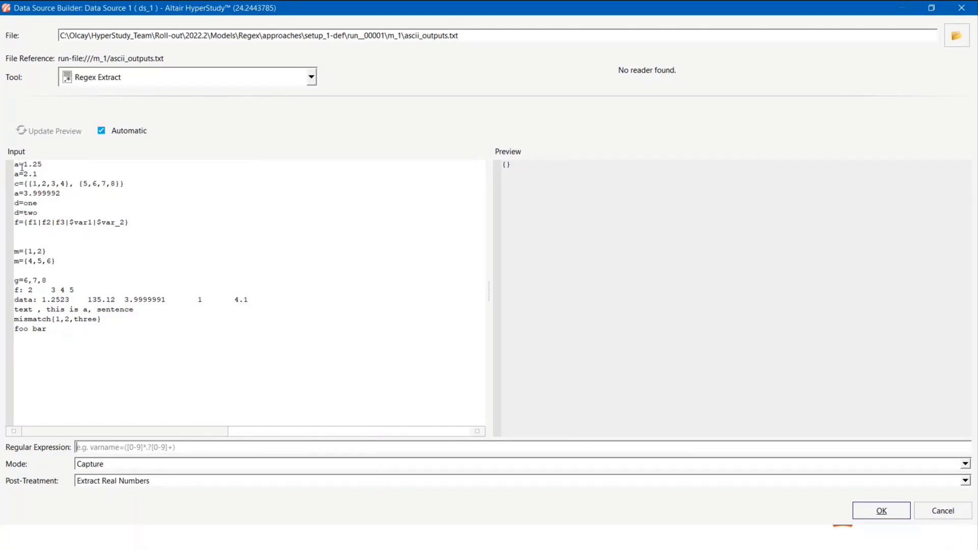
- Enter the regular expression a=(.*) to capture all values assigned to a in the ASCII output file
type("a")
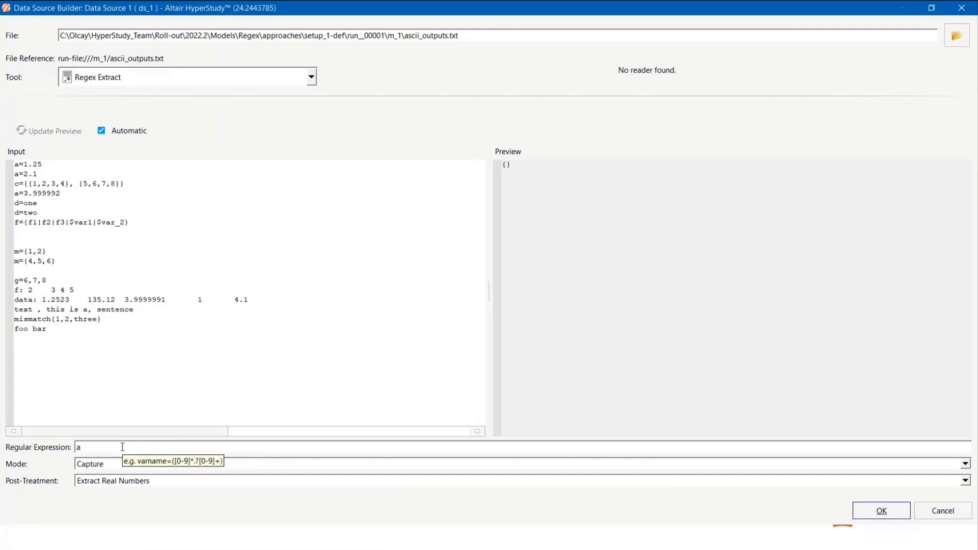
type("=(")
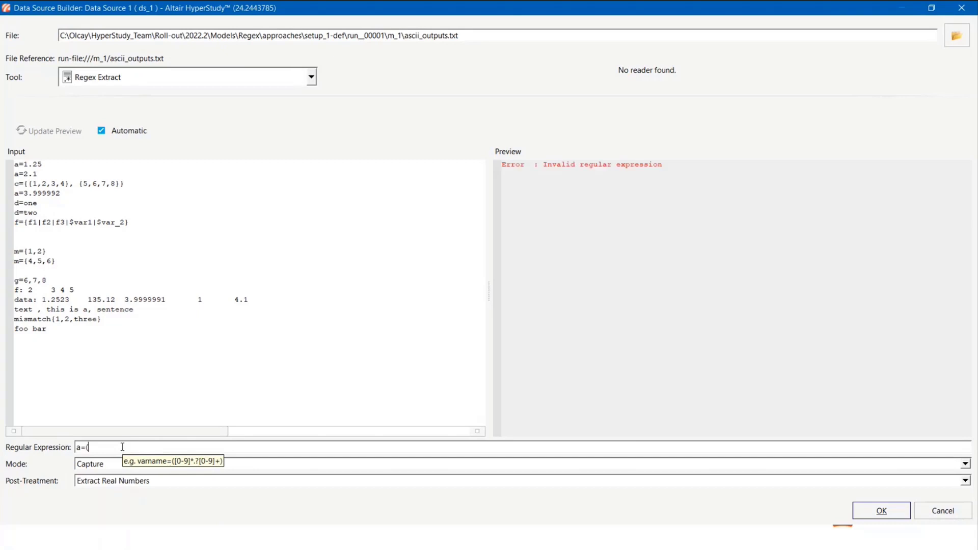
type(".*)")
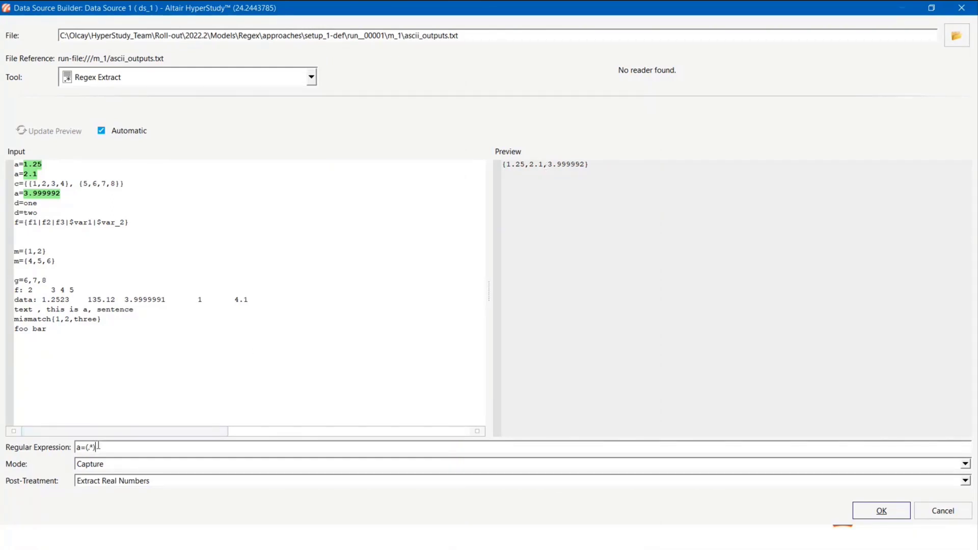
- Change the regular expression to g=(.*) so the numbers on the g line are extracted
left_click(82, 447)
key("BackSpace")
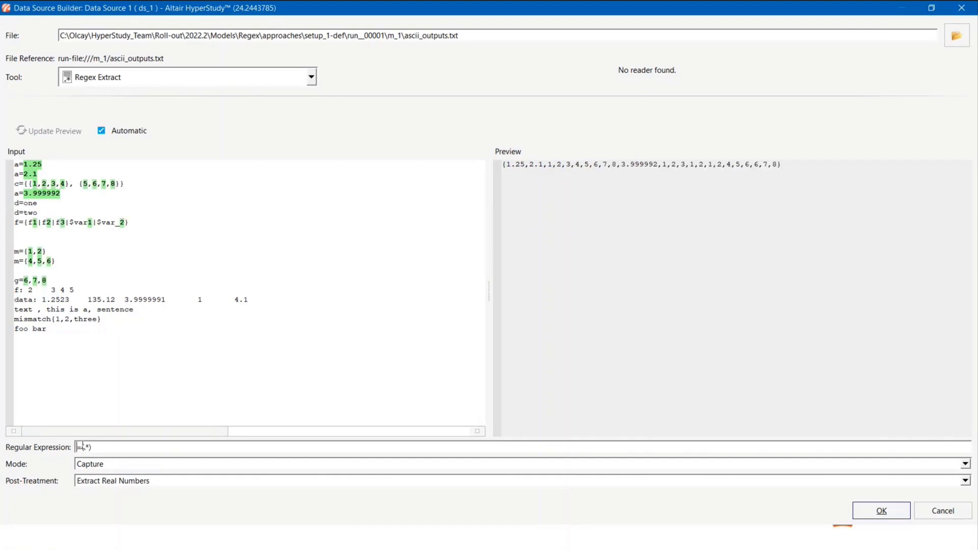
type("g")
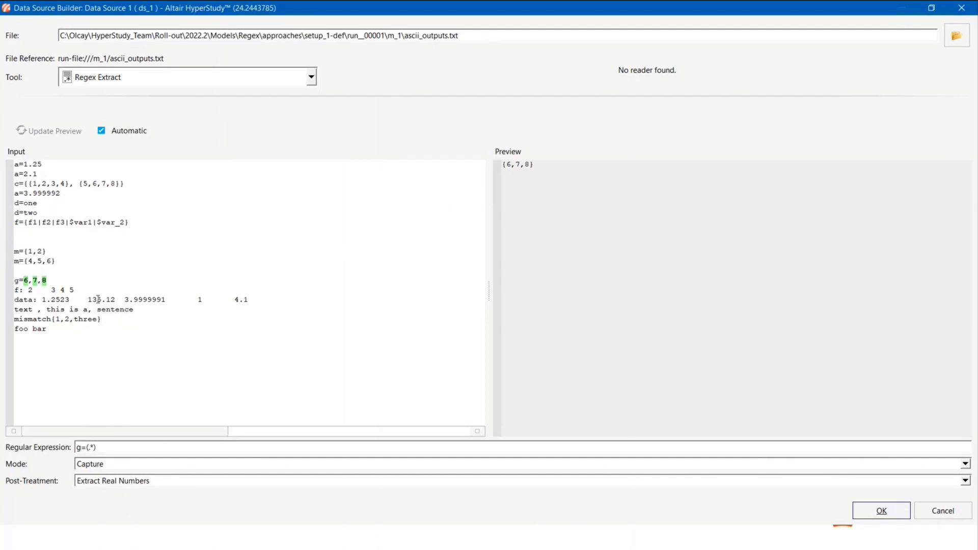
- Set the extraction mode to Match and the post-treatment to None, and highlight the matched g line in the input
left_click(106, 467)
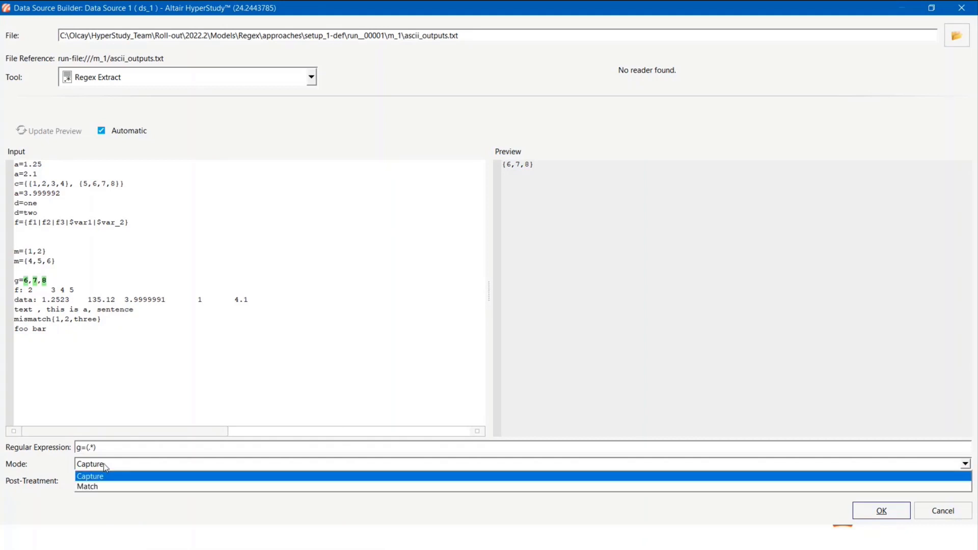
left_click(104, 491)
left_click(123, 481)
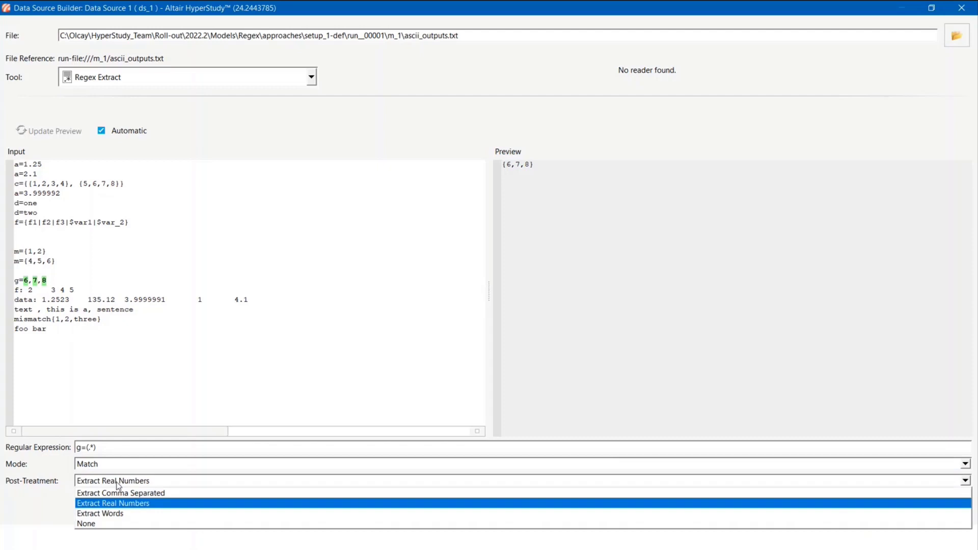
left_click(102, 527)
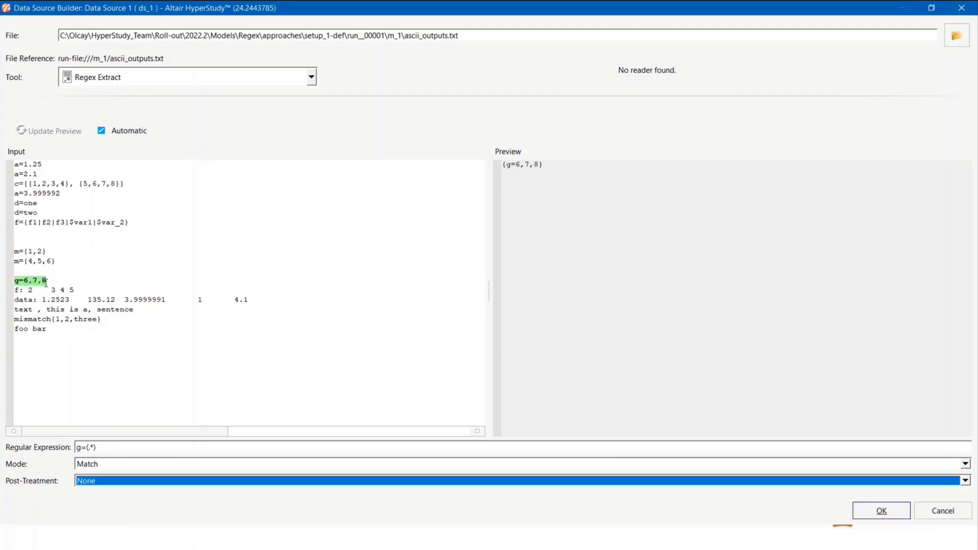
left_click_drag(46, 283, 13, 281)
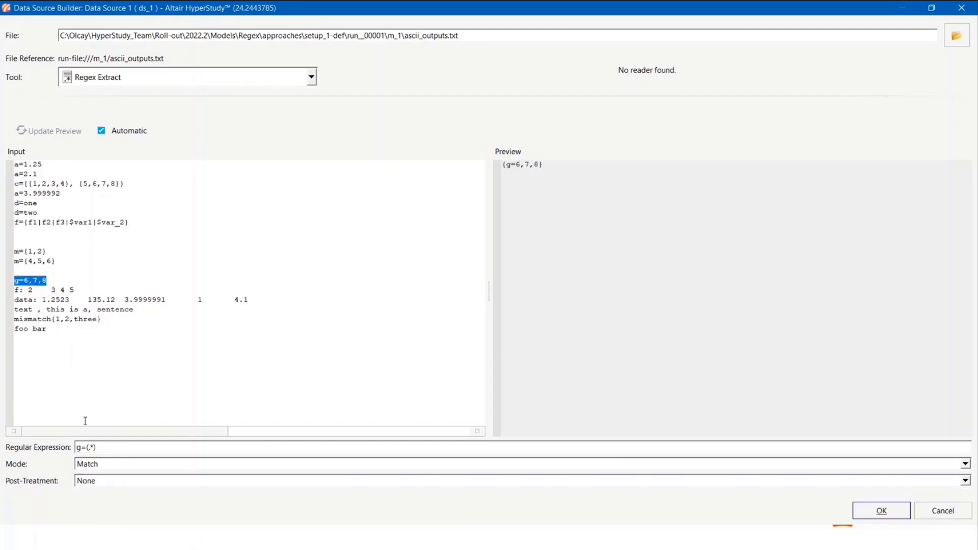
- Try the Extract Words post-treatment on the matched g line, and restore the post-treatment to None
left_click(98, 483)
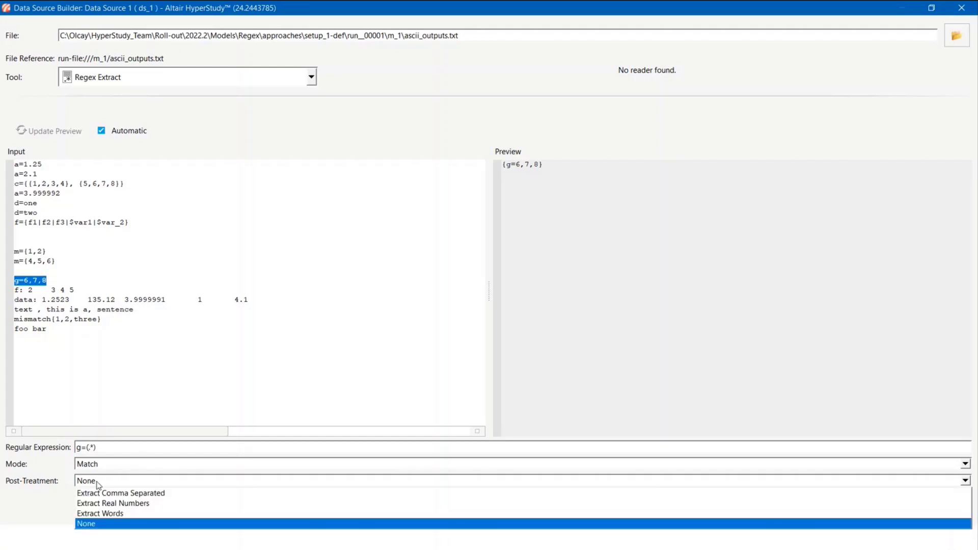
left_click(101, 515)
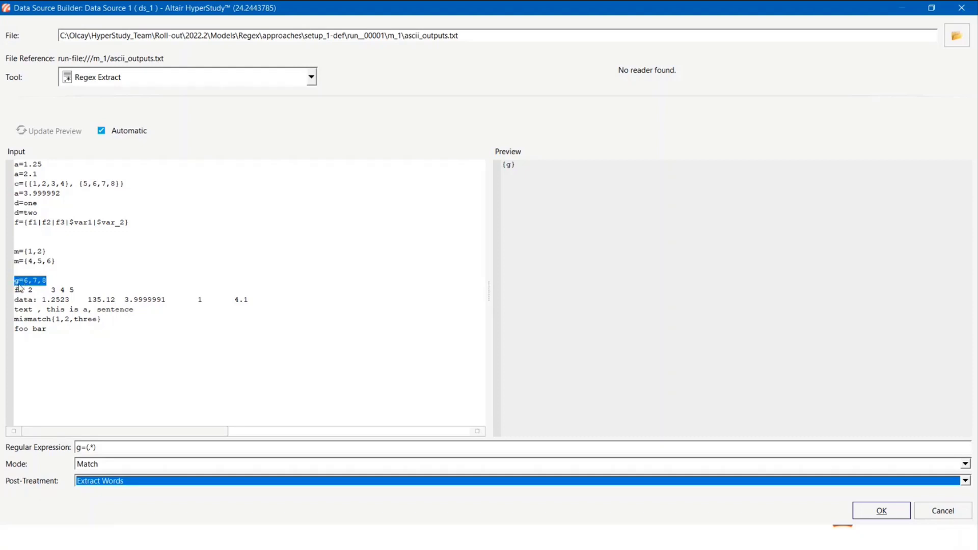
left_click(103, 482)
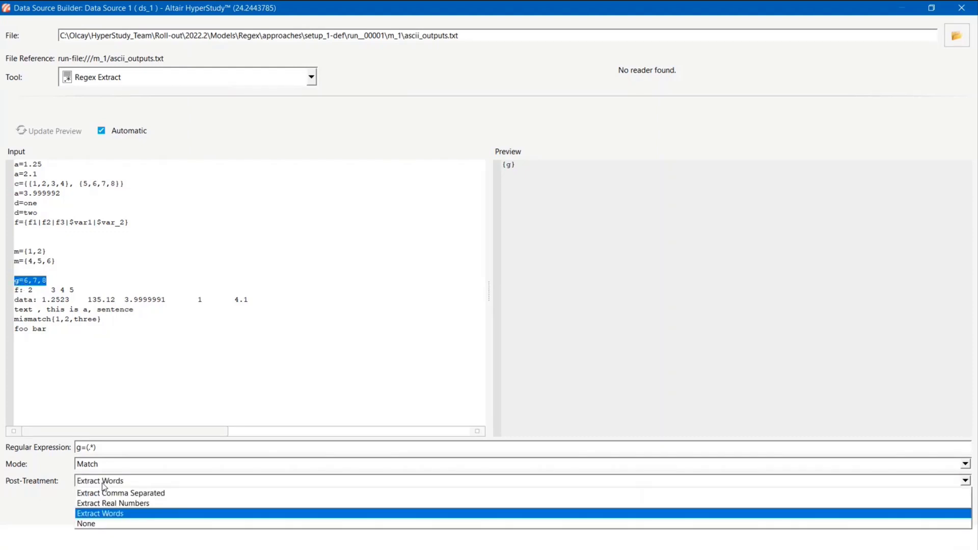
left_click(101, 524)
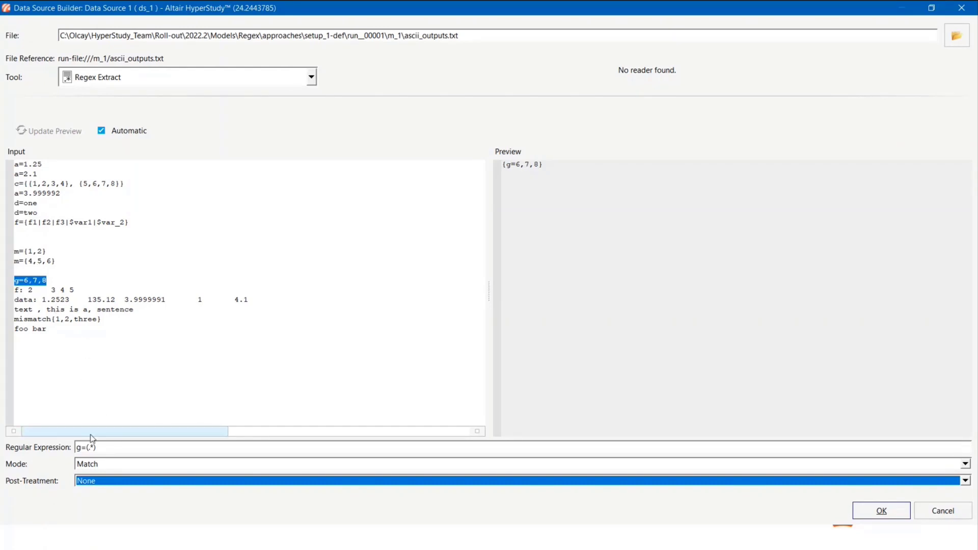
- Change the regular expression to d=(.*) and set the mode back to Capture
left_click(80, 446)
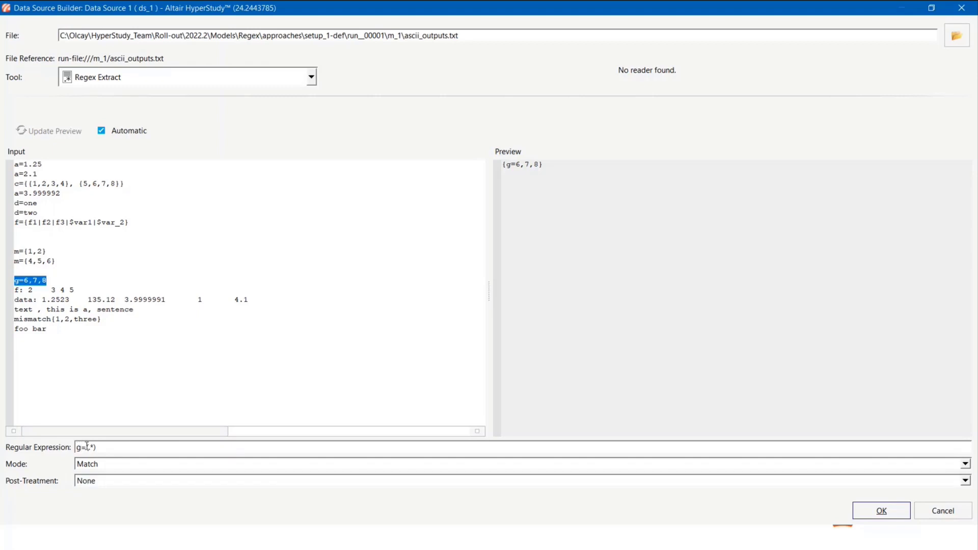
key("BackSpace")
type("d")
left_click(85, 467)
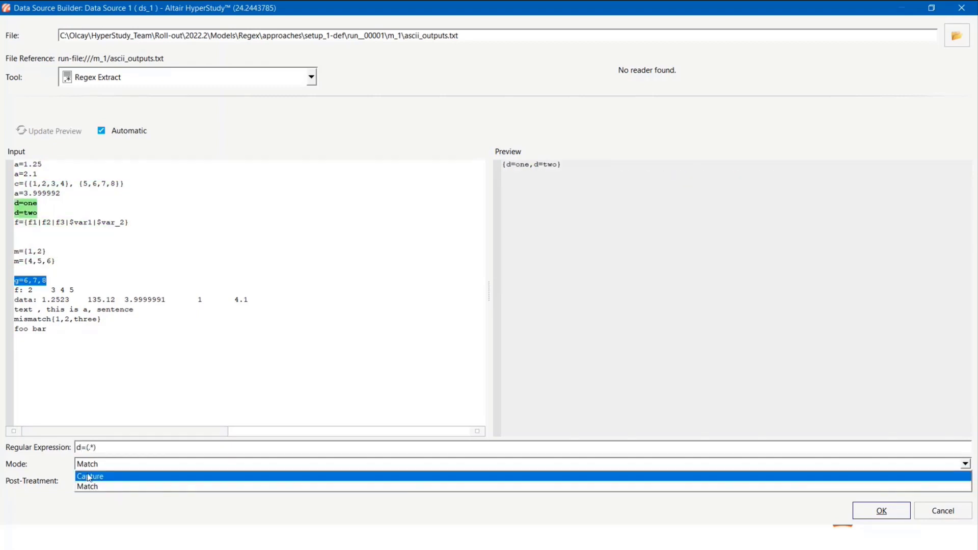
left_click(89, 474)
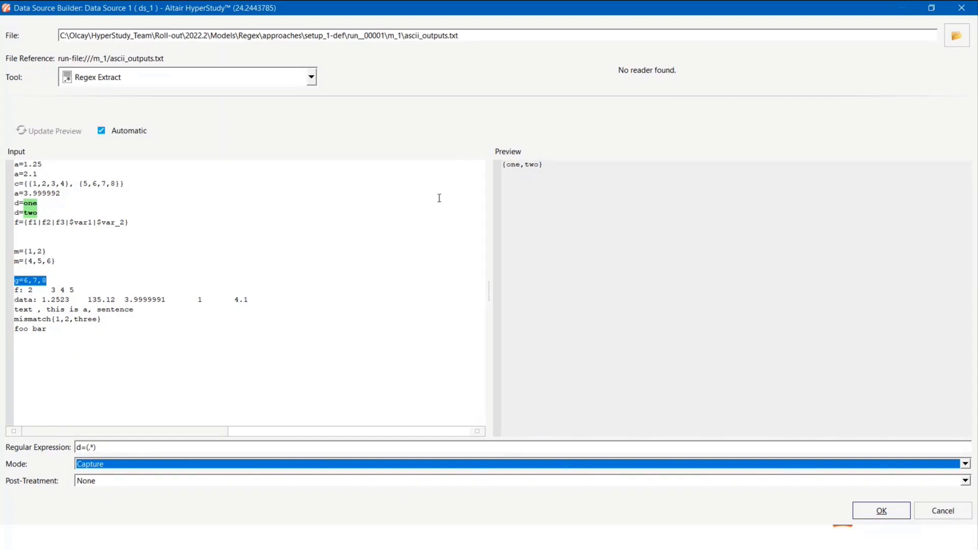
- Preview the captured d values with the Extract Words post-treatment and with Extract Real Numbers, and clear the text selection in the input
left_click(92, 484)
left_click(104, 514)
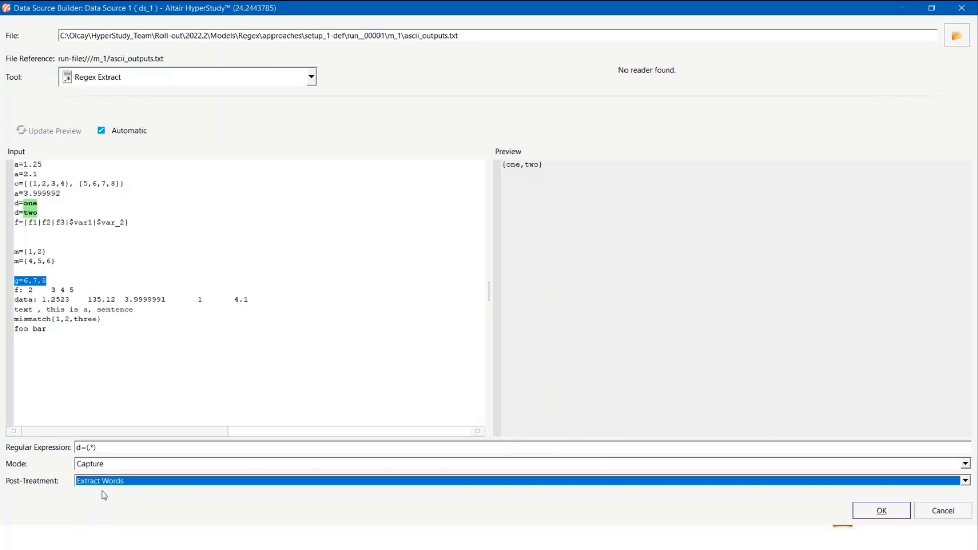
left_click(104, 481)
left_click(103, 504)
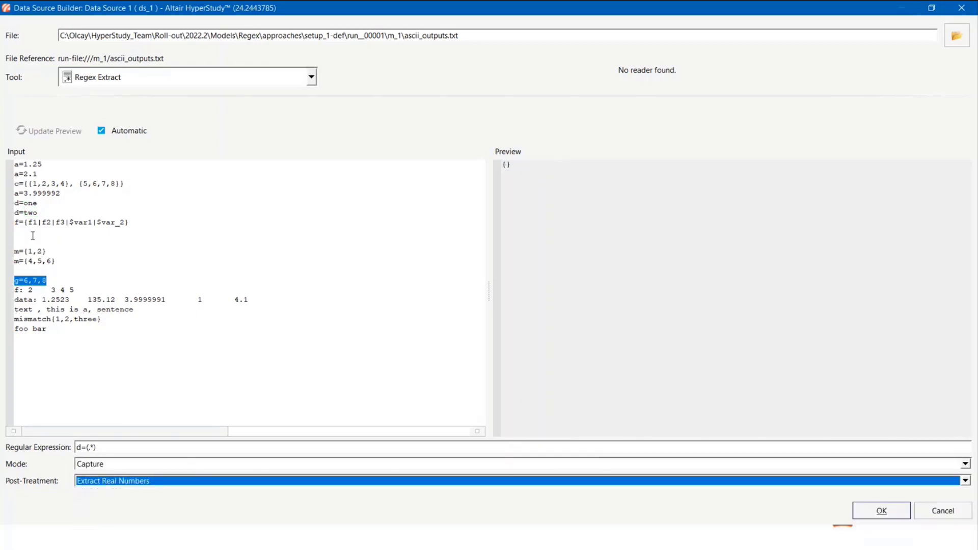
left_click(134, 381)
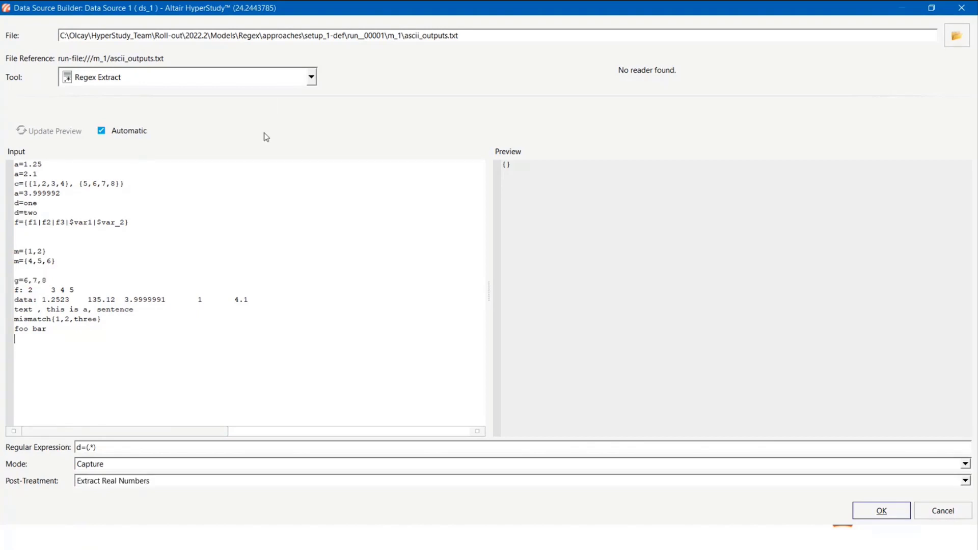
- Review the available data source tools, keep Regex Extract, and close the Data Source Builder without applying the changes
left_click(311, 78)
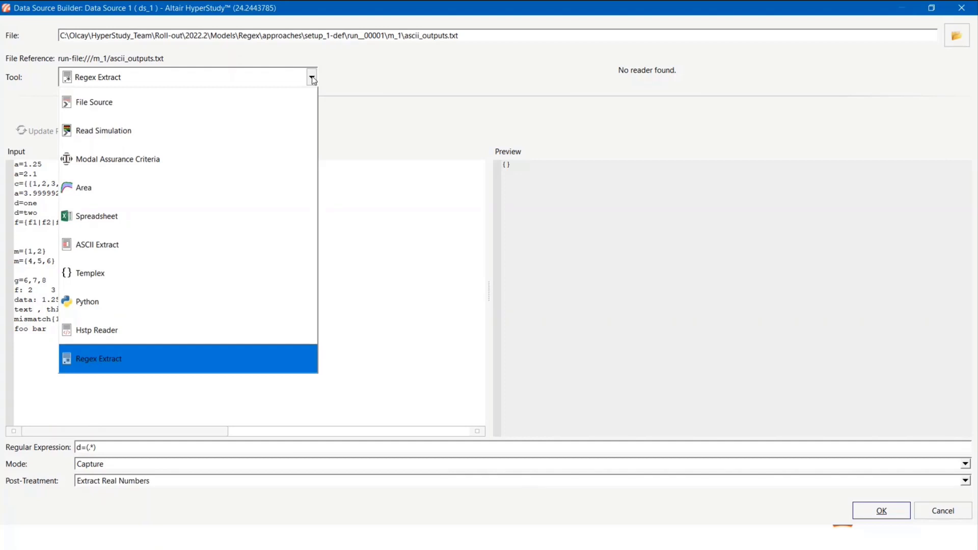
left_click(349, 137)
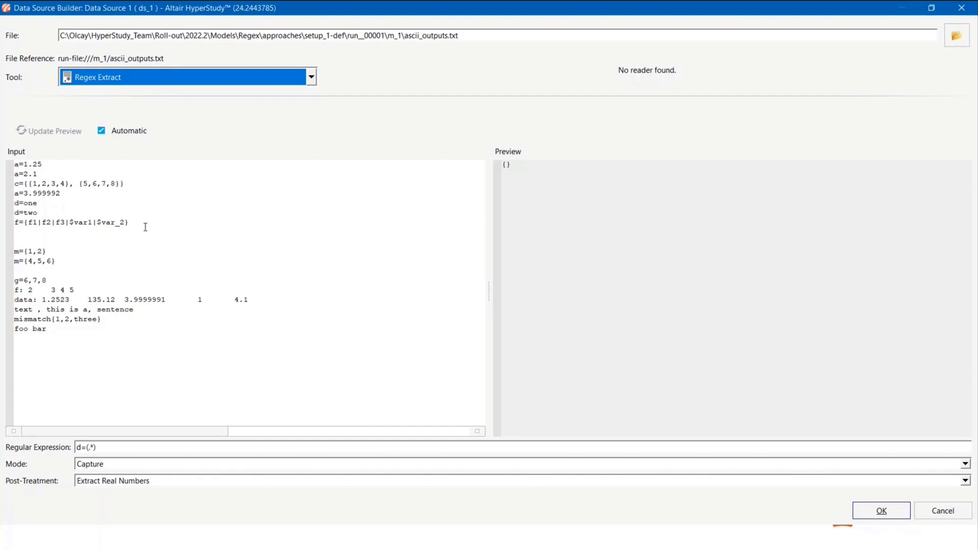
left_click(139, 355)
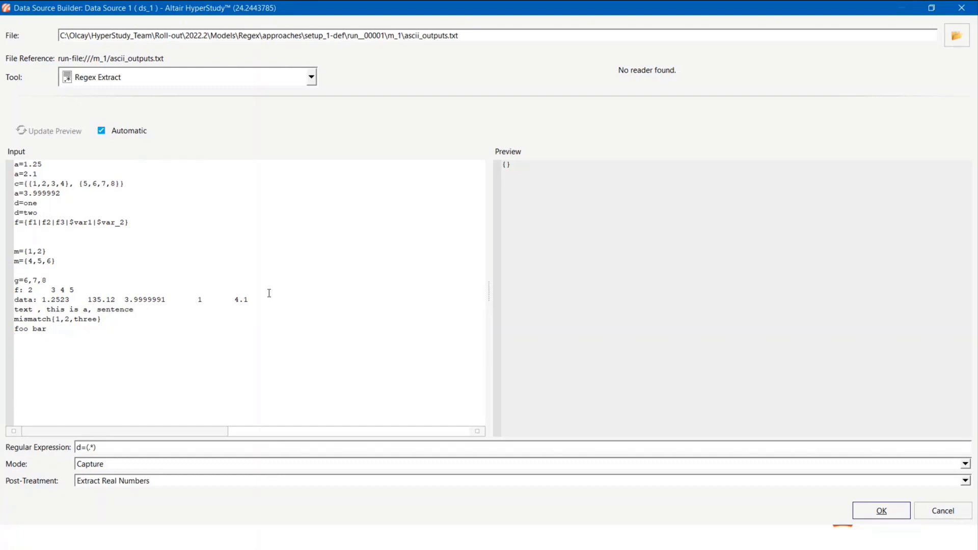
left_click(961, 8)
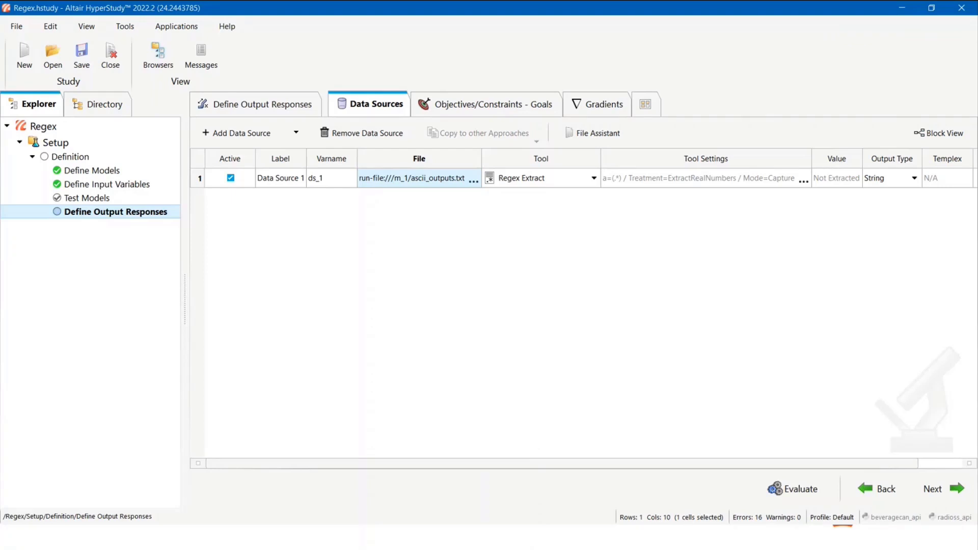
- Switch to the presentation, show the Sampling Fit for Vector Data slide, and switch to the Beam_Modes study in HyperStudy
key("alt+Tab")
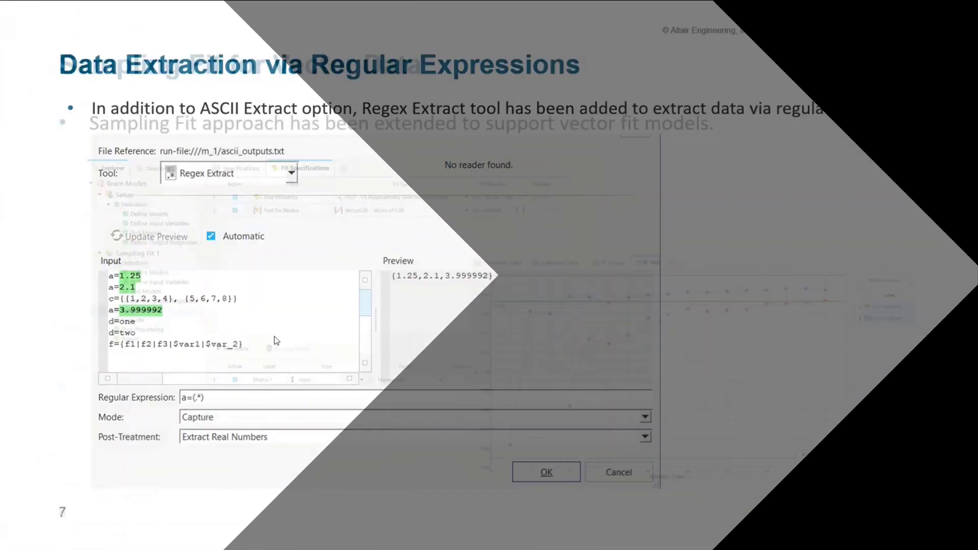
key("Right")
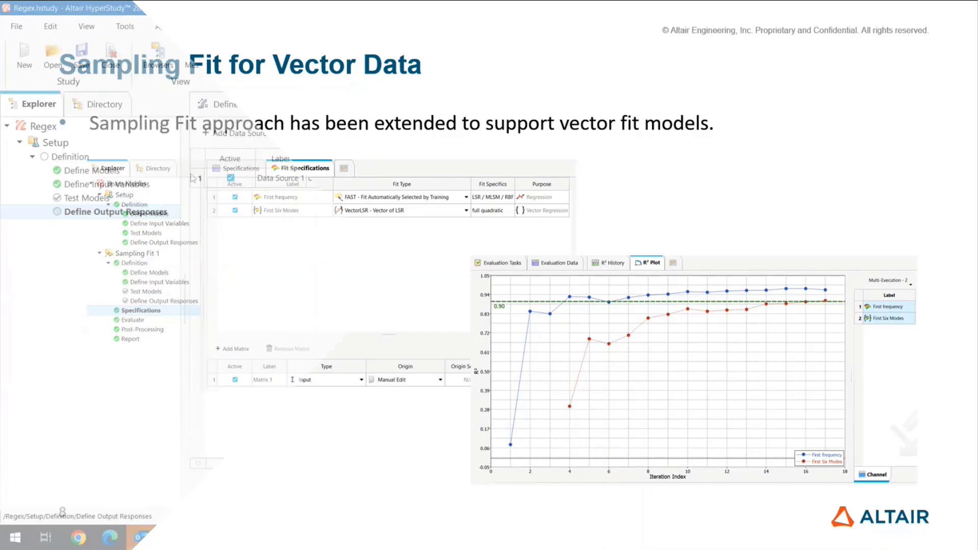
left_click(488, 276)
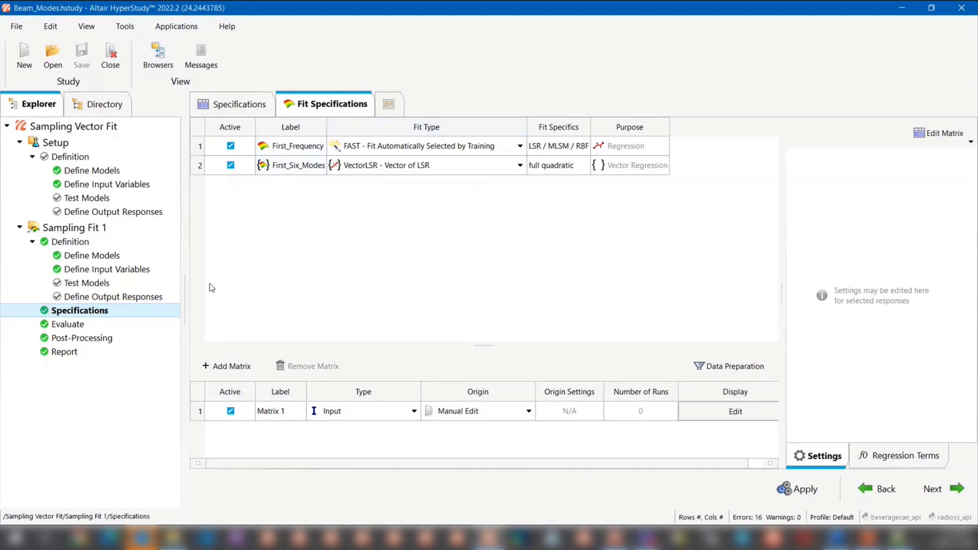
- Examine the fit settings and regression model options of the First_Six_Modes response, and open the Evaluate step of Sampling Fit 1
left_click_drag(185, 282, 180, 281)
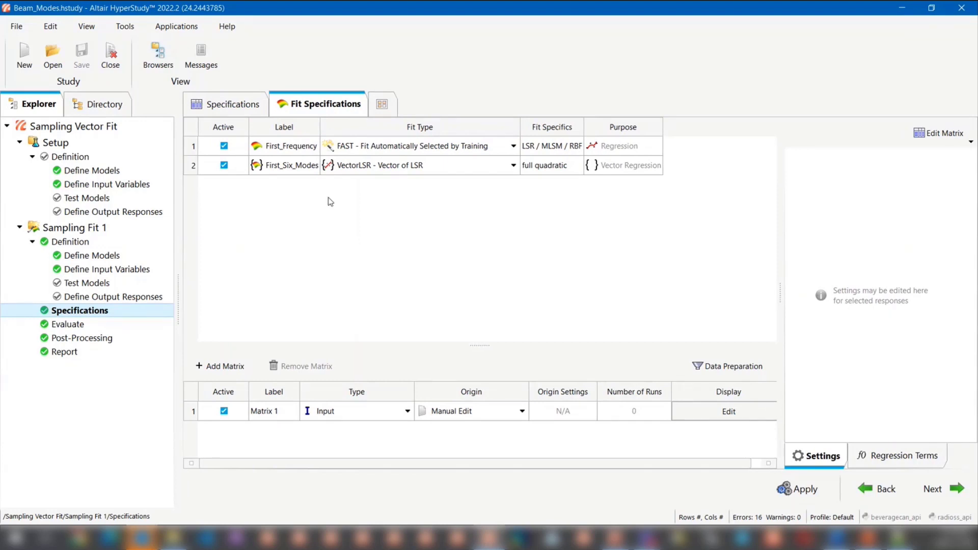
left_click(194, 168)
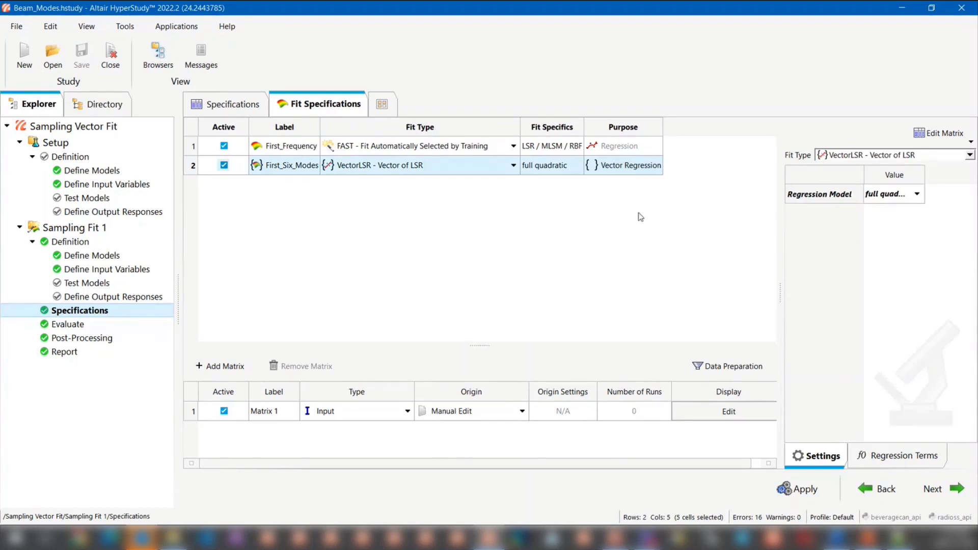
left_click(894, 201)
left_click(894, 201)
left_click(708, 248)
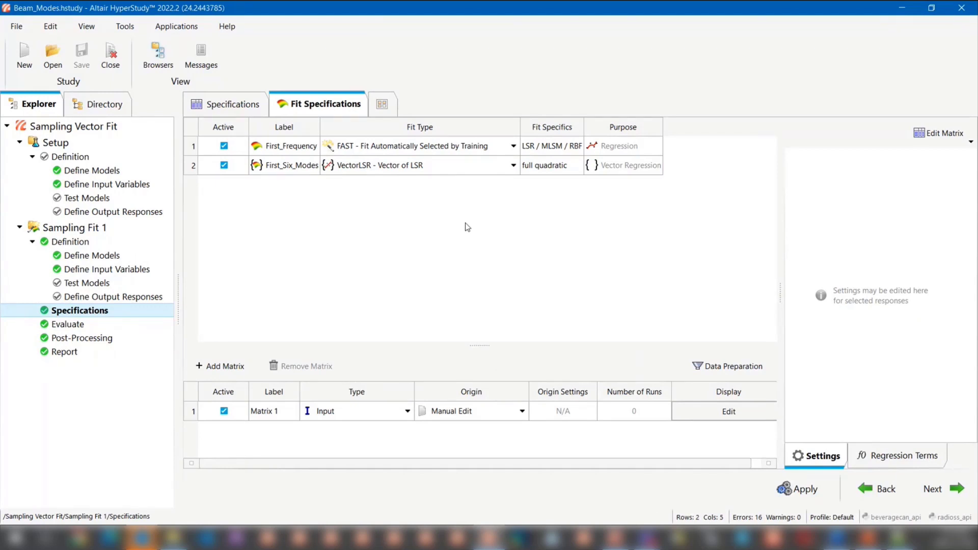
left_click(124, 327)
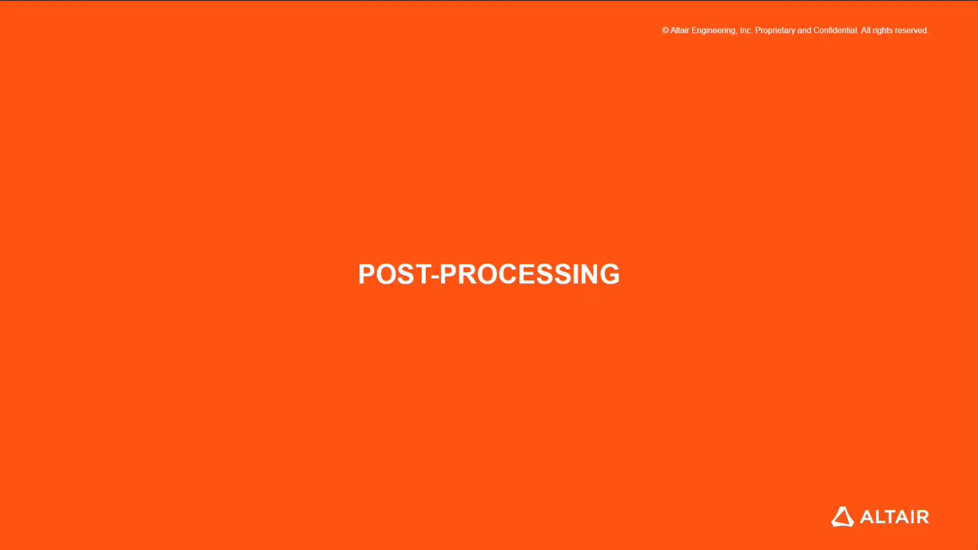
- Advance the presentation from the Post-Processing title to the Confidence Intervals slide
left_click(319, 212)
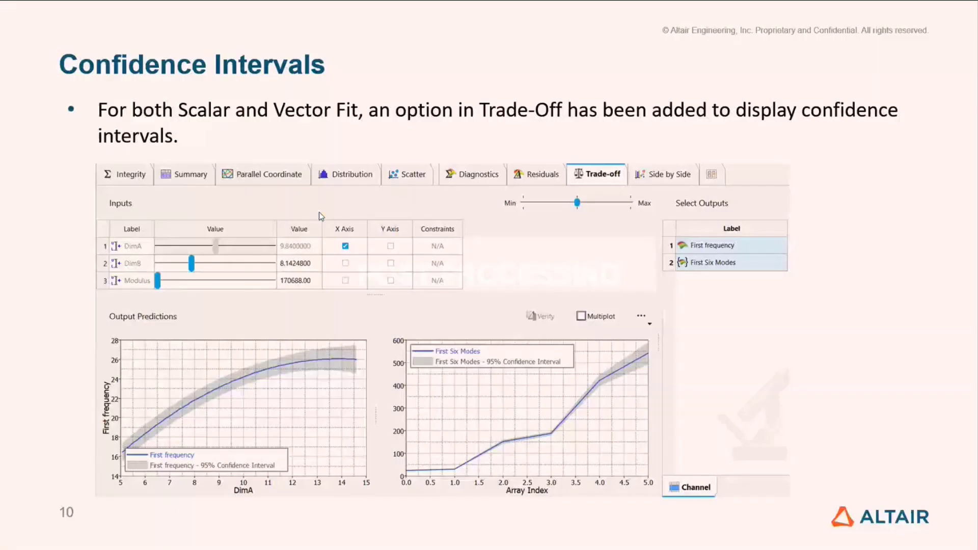
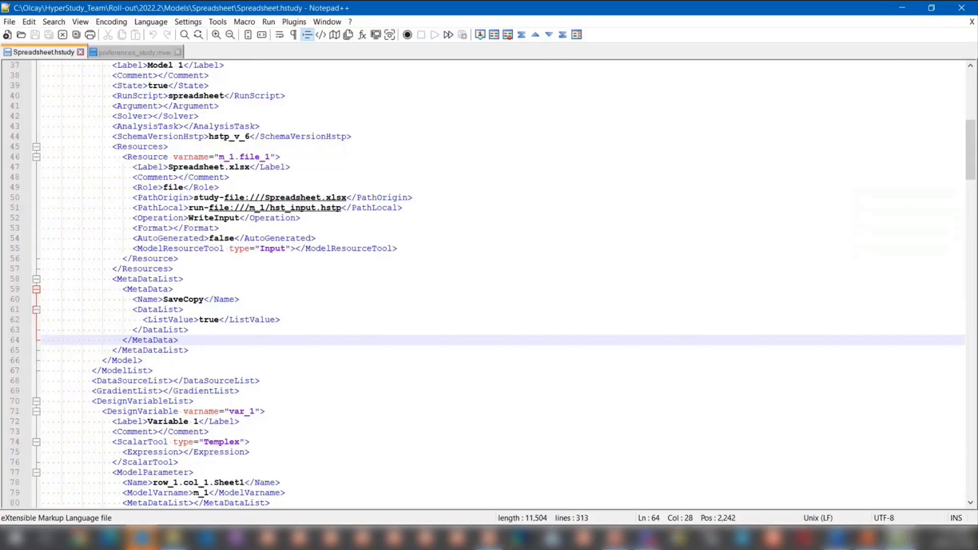
- Examine the confidence interval metric definitions in preferences_study.mvw, including the 95% color option and the RemoveMetric example line
left_click(118, 50)
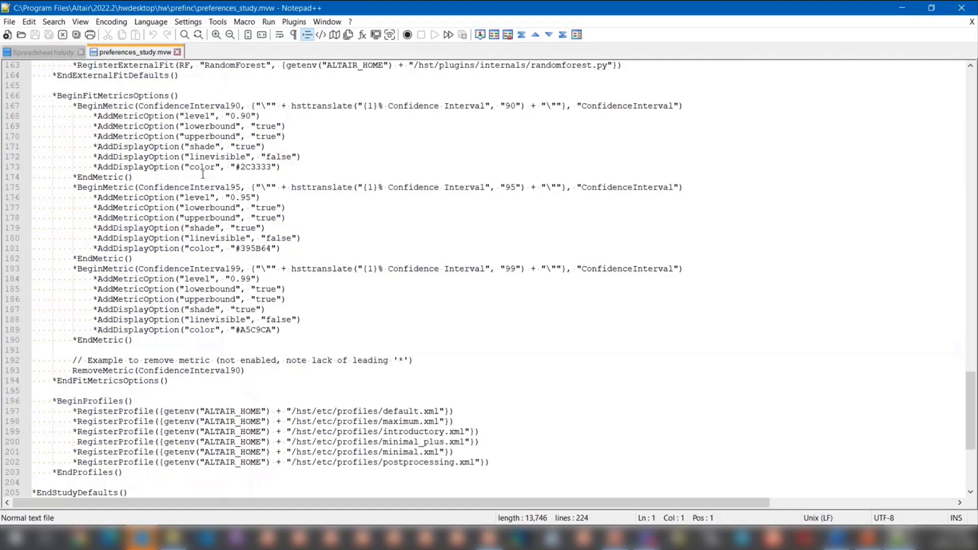
scroll(203, 175, "up", 1)
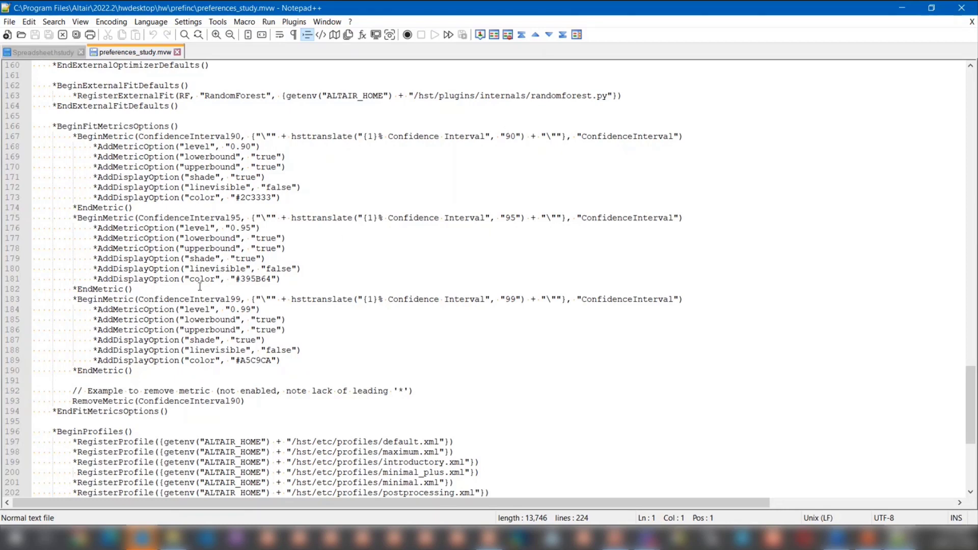
left_click_drag(272, 279, 250, 279)
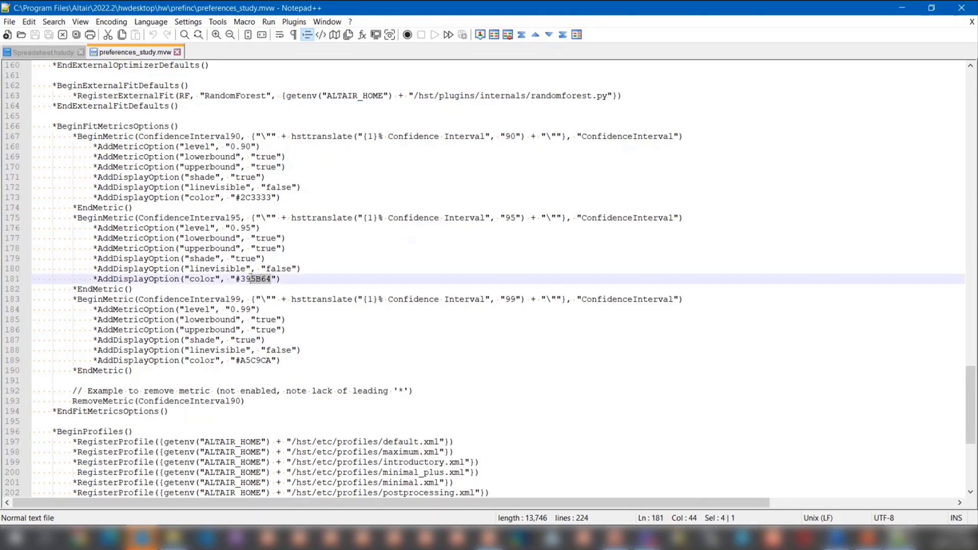
left_click(319, 276)
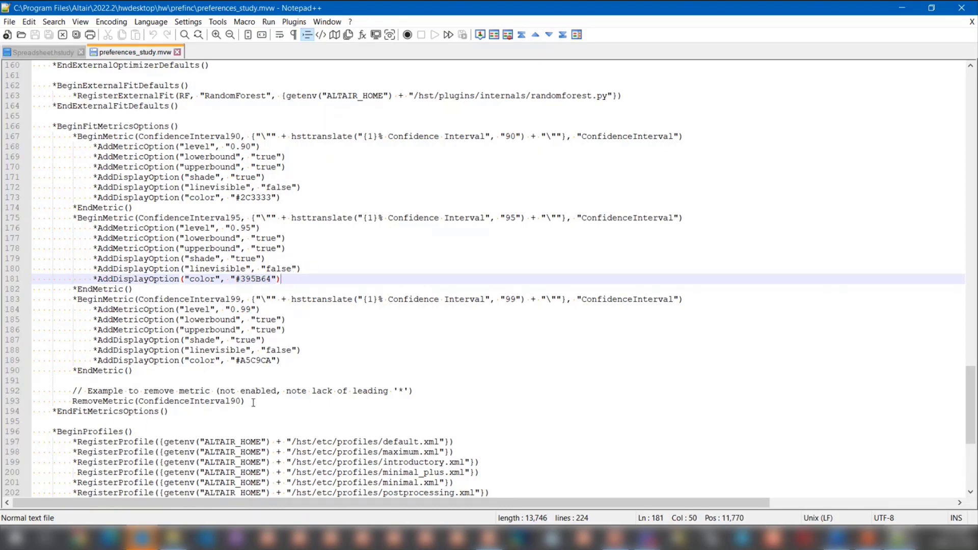
left_click(72, 401)
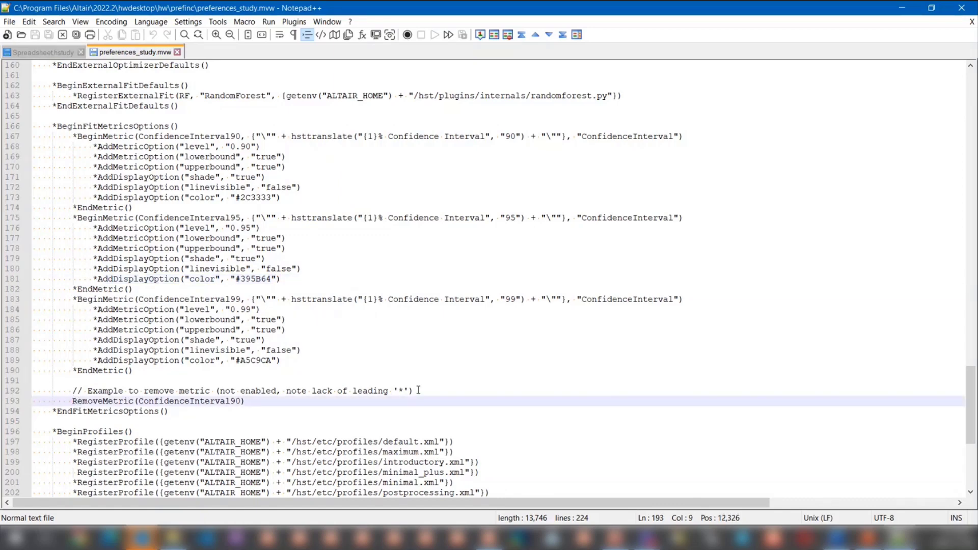
left_click_drag(414, 391, 72, 390)
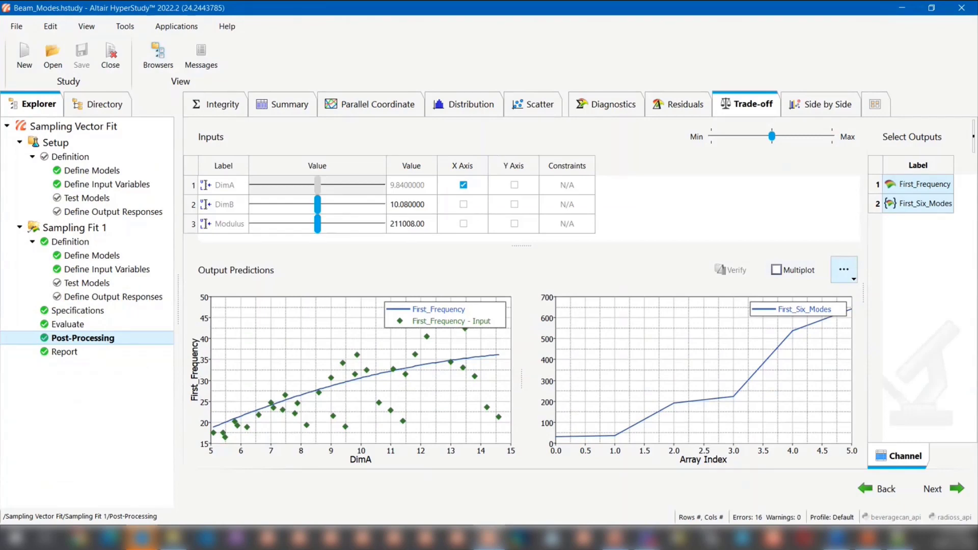
- Display the 95% confidence interval on the First_Frequency and First_Six_Modes trade-off plots and set both legend positions to Top Left
left_click_drag(533, 248, 532, 244)
right_click(725, 308)
mouse_move(810, 342)
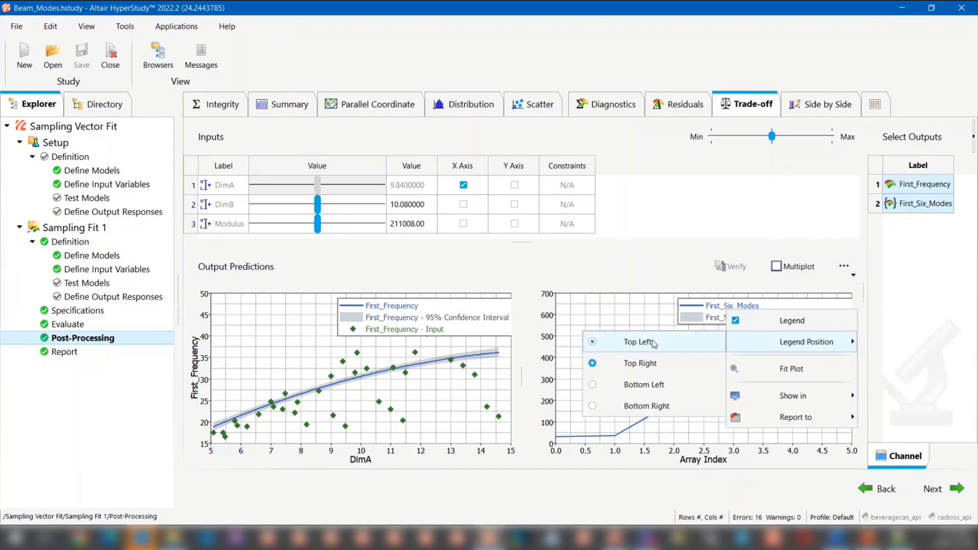
left_click(653, 344)
right_click(420, 319)
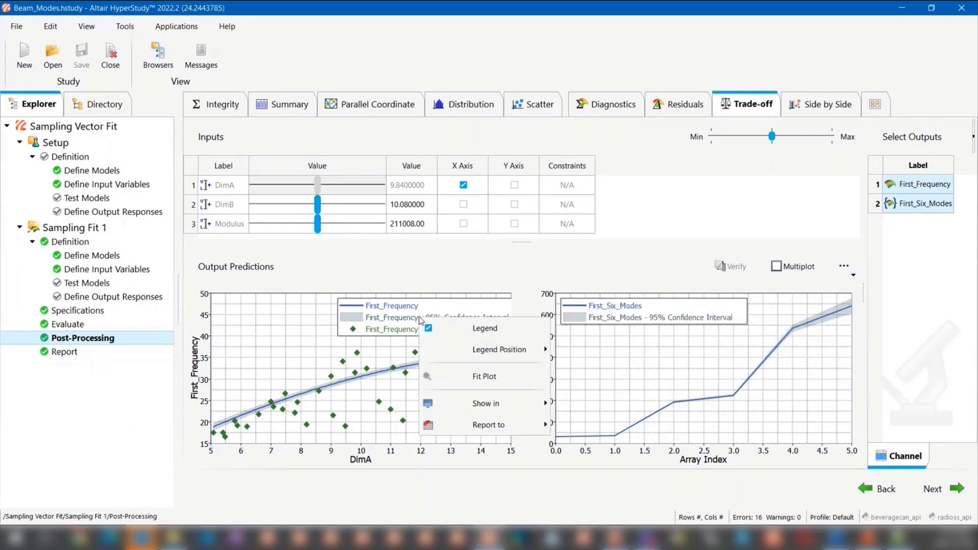
mouse_move(487, 351)
left_click(584, 351)
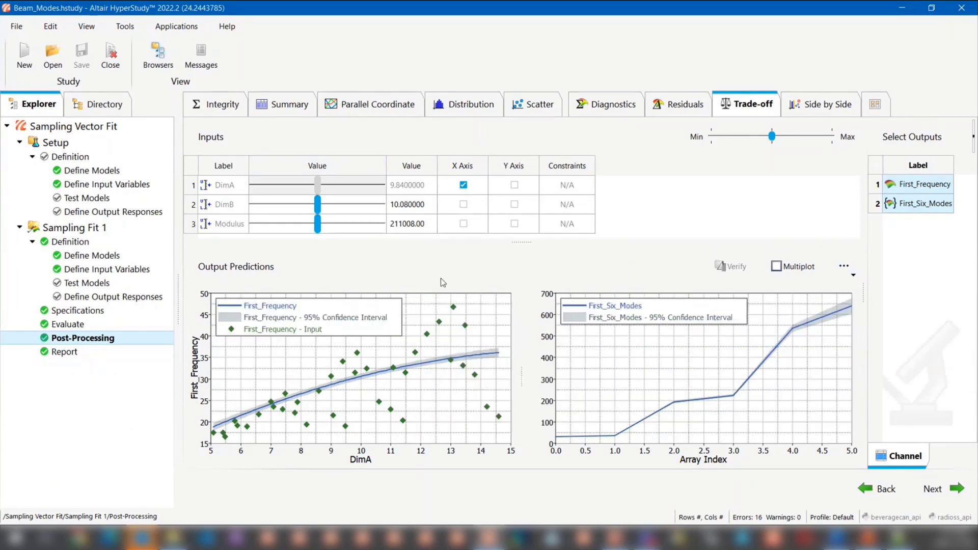
- Vary the DimB and Modulus trade-off inputs, ending at about 7.41 for DimB and 239635 for Modulus
left_click_drag(520, 244, 523, 241)
left_click_drag(320, 206, 350, 204)
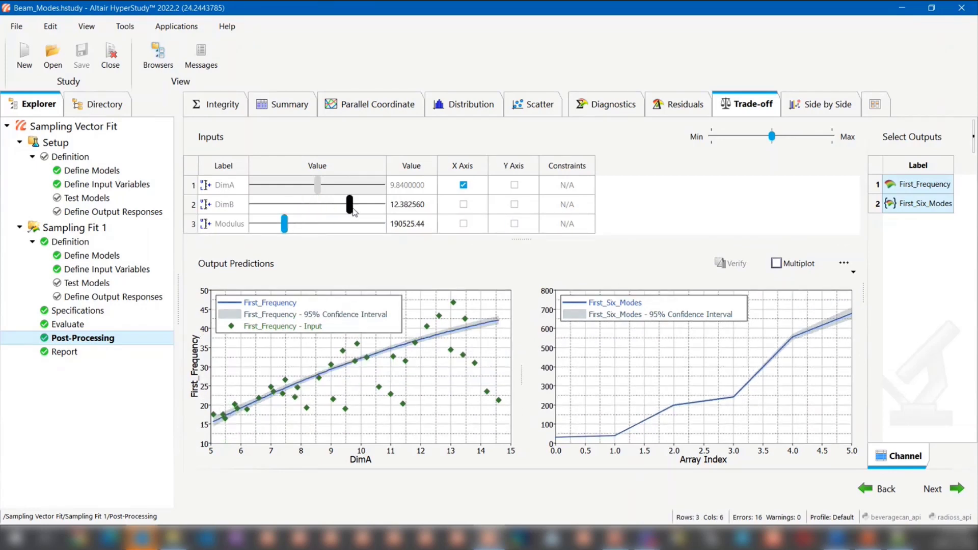
left_click_drag(284, 224, 366, 227)
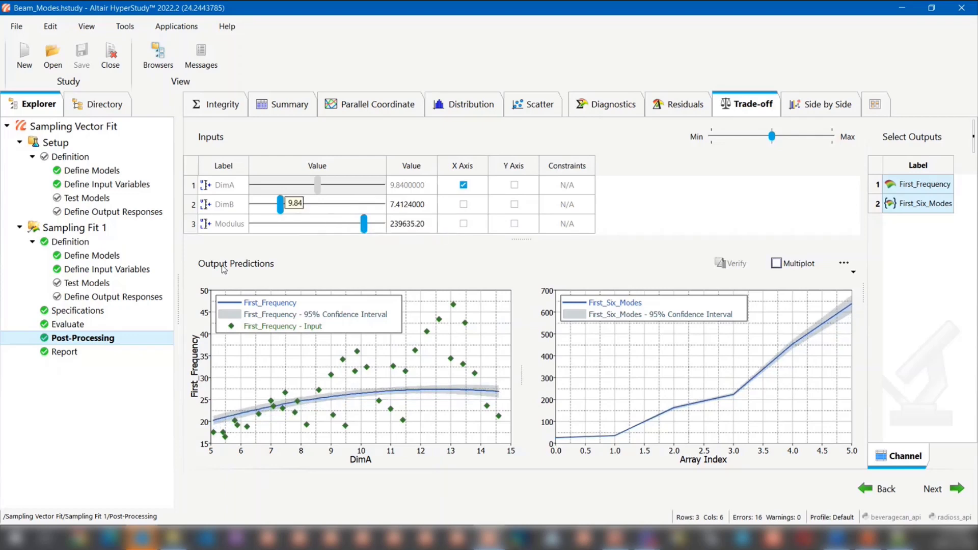
- Switch to the Example_Beverage_Can study and review its input variables, output responses and DOE 1 specifications
left_click(117, 62)
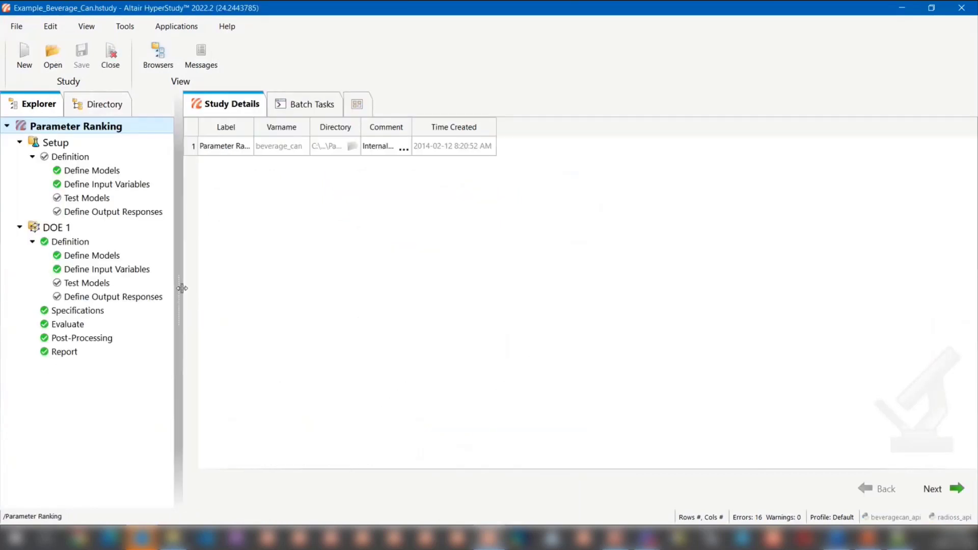
left_click_drag(183, 288, 202, 291)
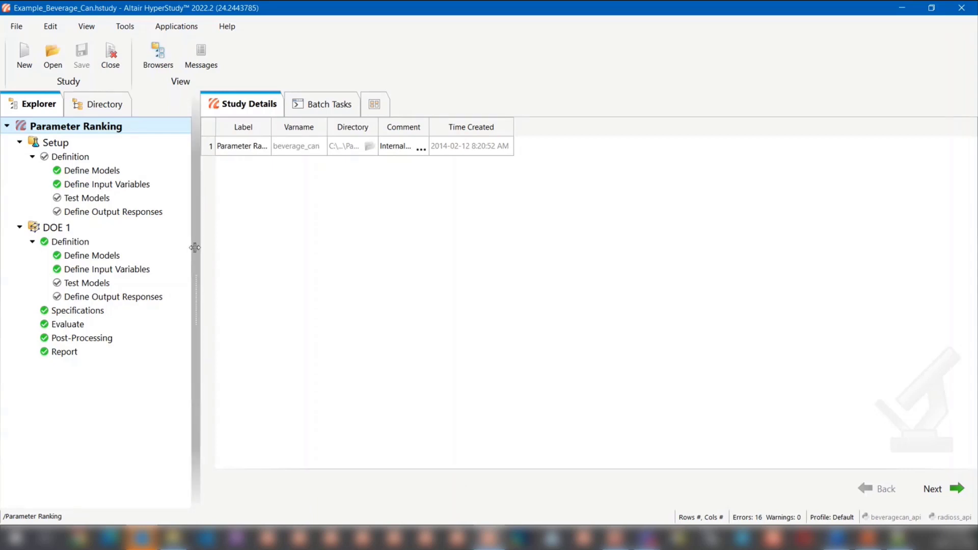
left_click(136, 185)
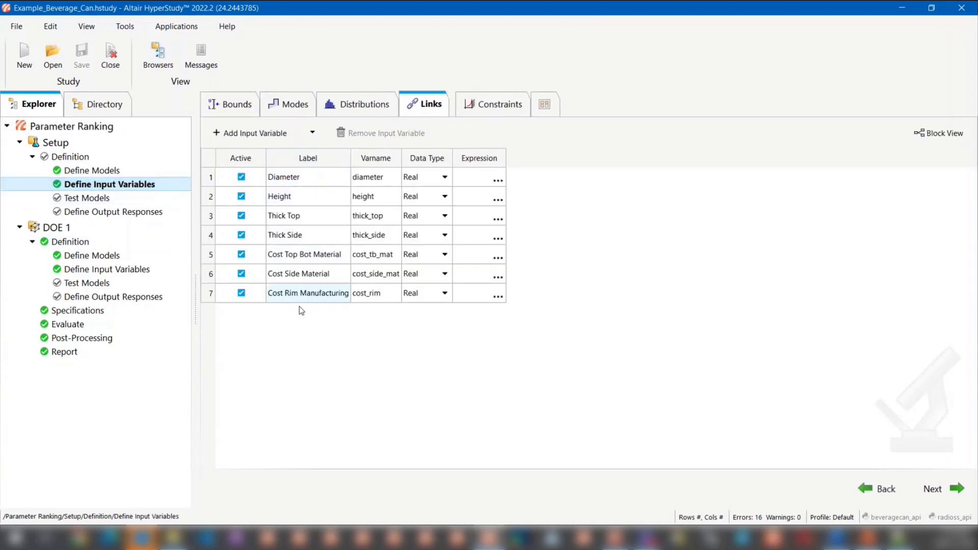
left_click(149, 214)
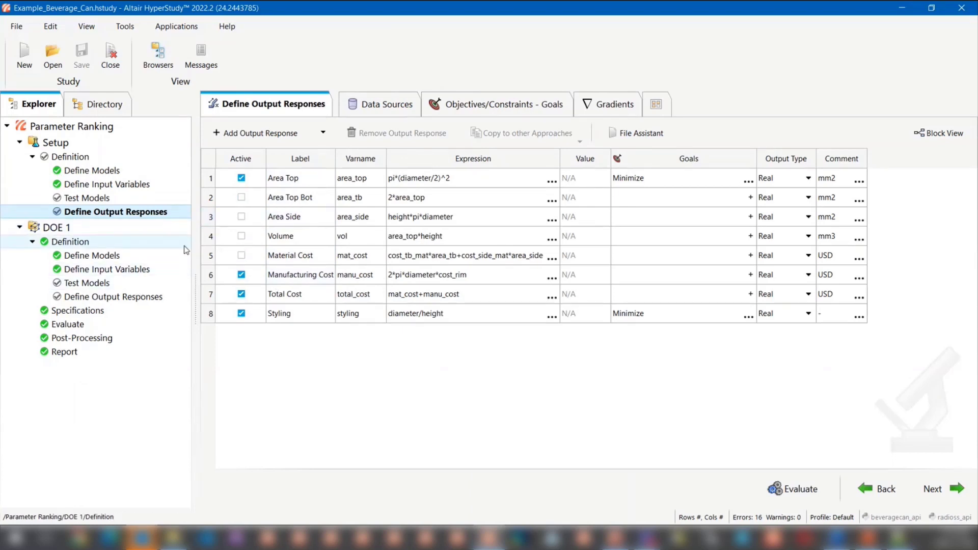
left_click(147, 310)
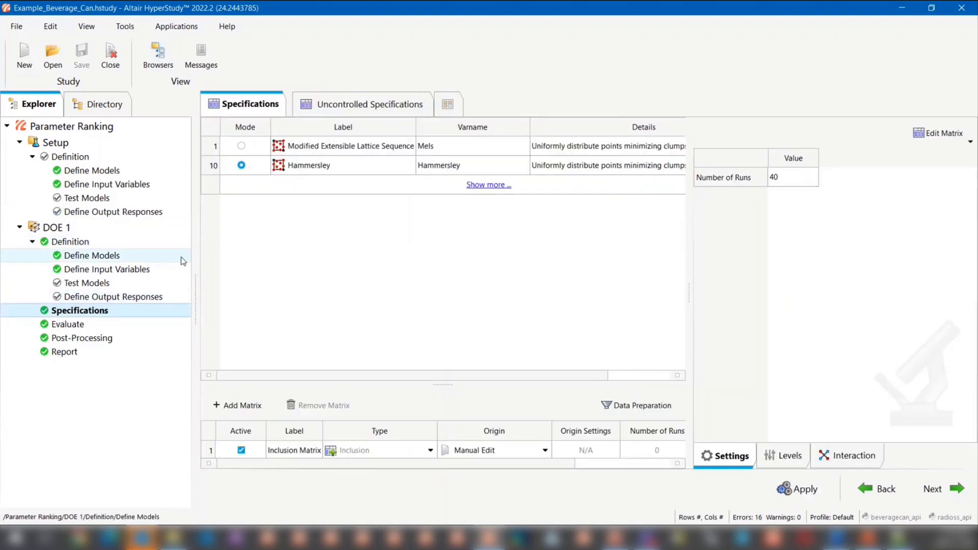
- Open the post-processing Pareto plots of DOE 1 and examine the contributions of the ranked inputs
left_click(90, 340)
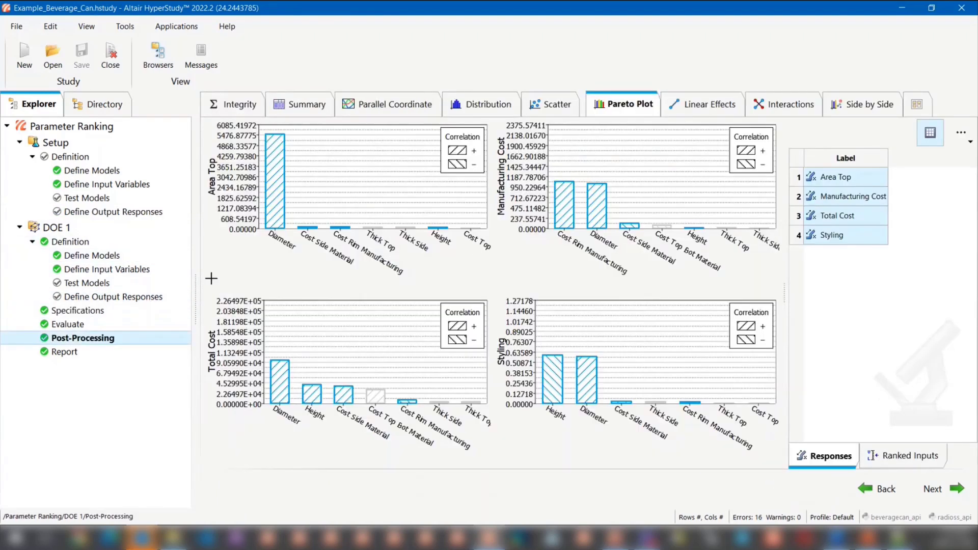
left_click_drag(196, 280, 188, 280)
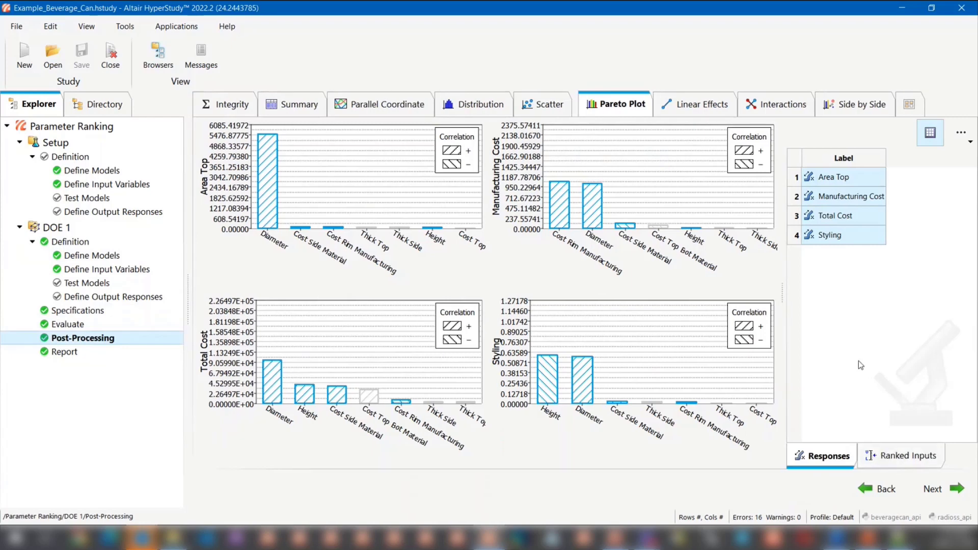
left_click(910, 459)
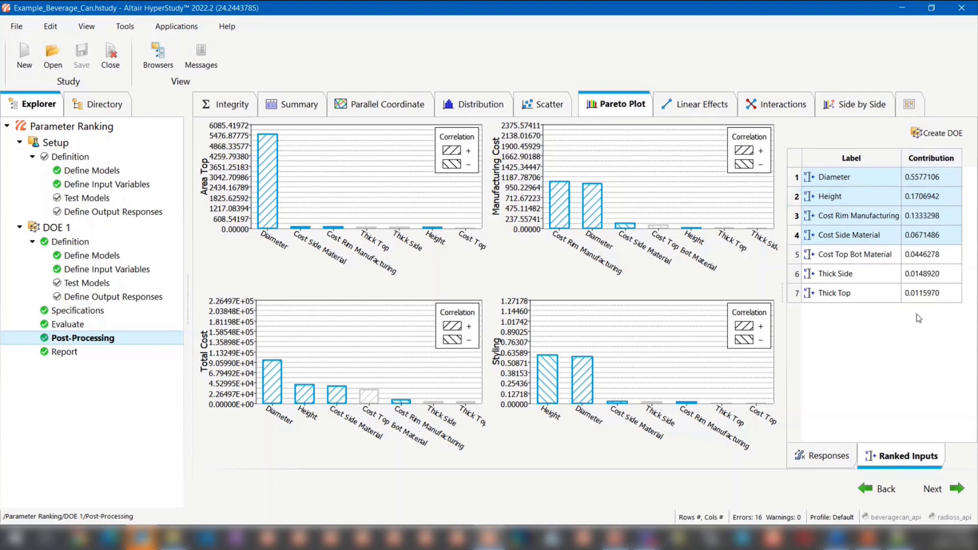
- Limit the Pareto plots to the top 4 factors
left_click(833, 453)
left_click(961, 133)
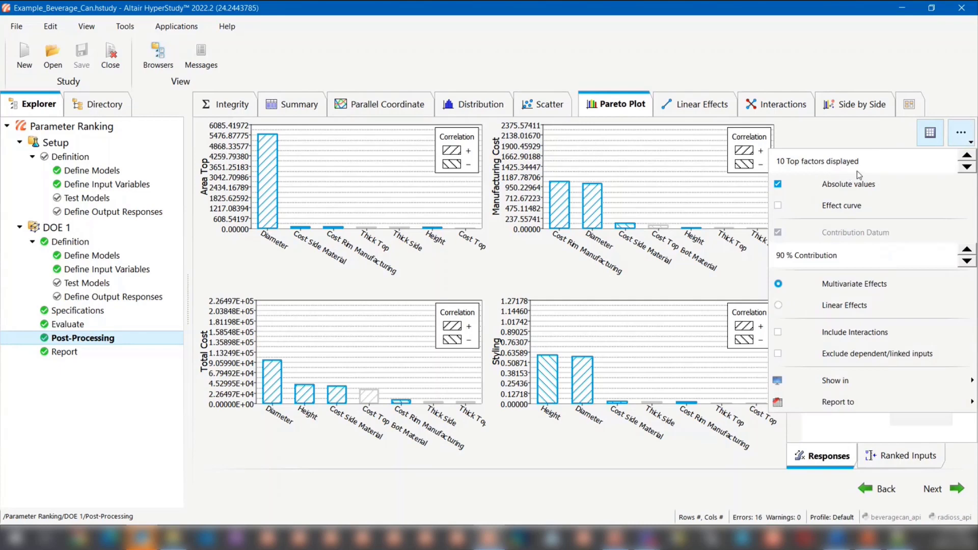
left_click(966, 167)
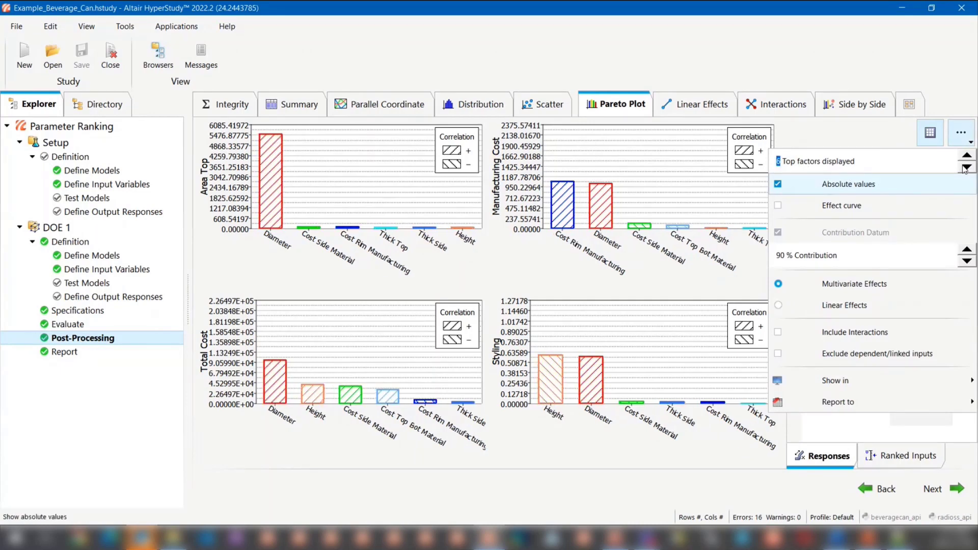
left_click(966, 167)
left_click(966, 167)
left_click(875, 139)
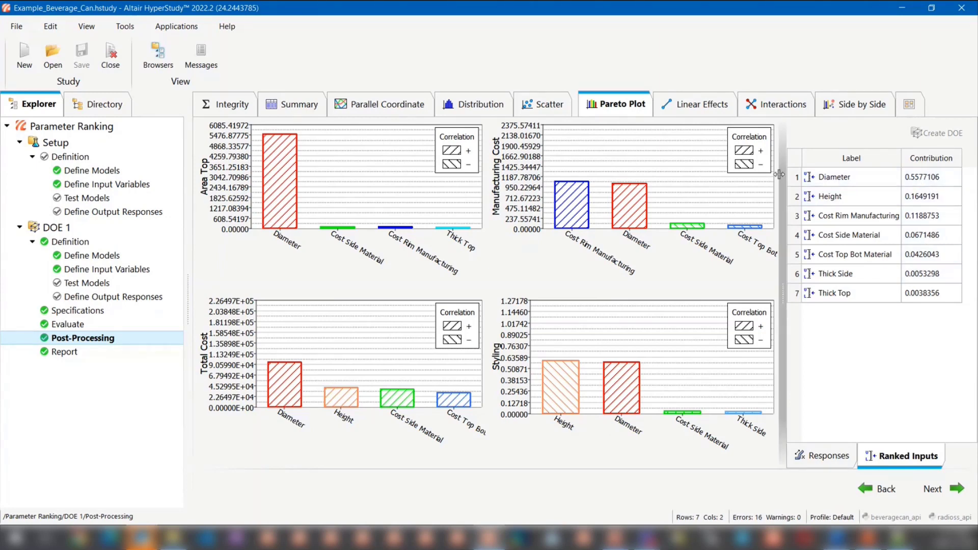
- Include interactions in the Pareto plots and inspect the Diameter*Cost Rim Manufacturing effect on Manufacturing Cost
left_click(832, 458)
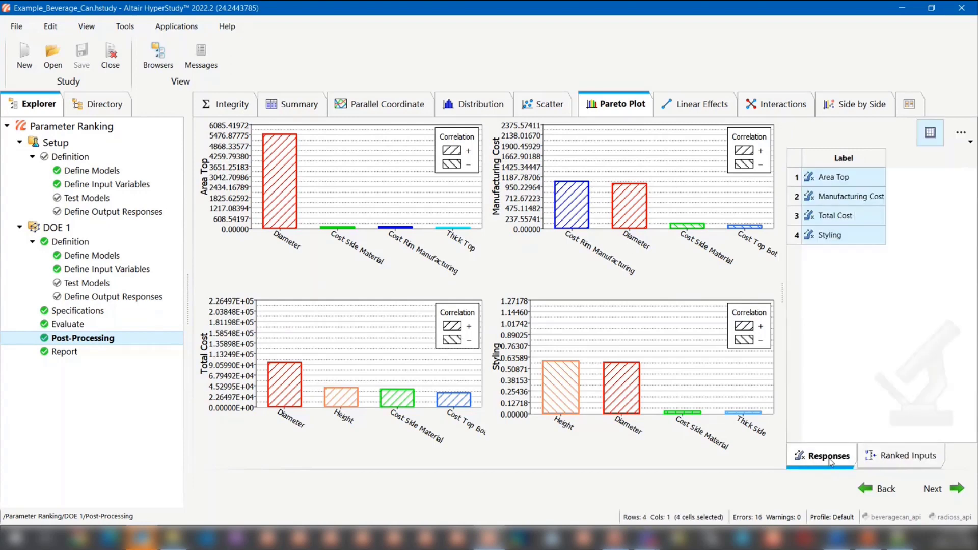
left_click(890, 461)
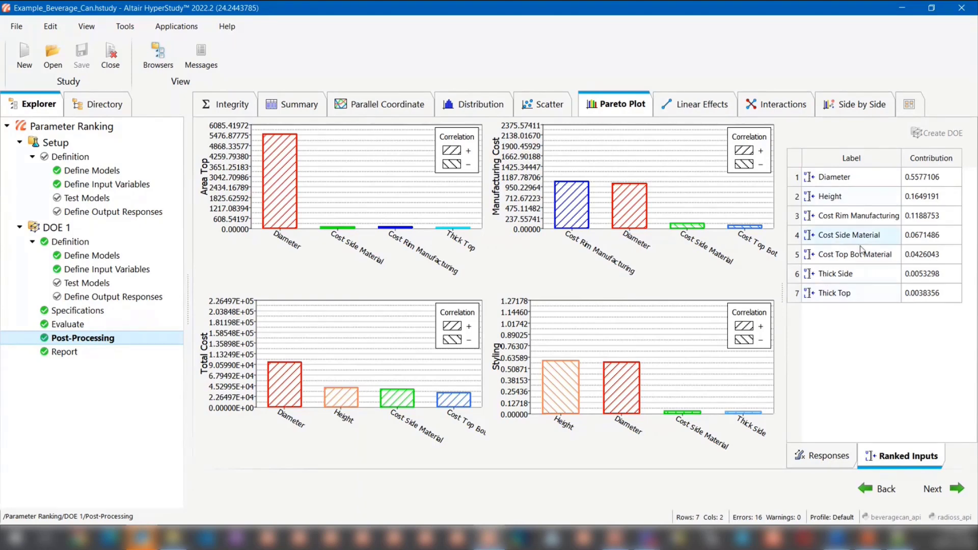
left_click(824, 456)
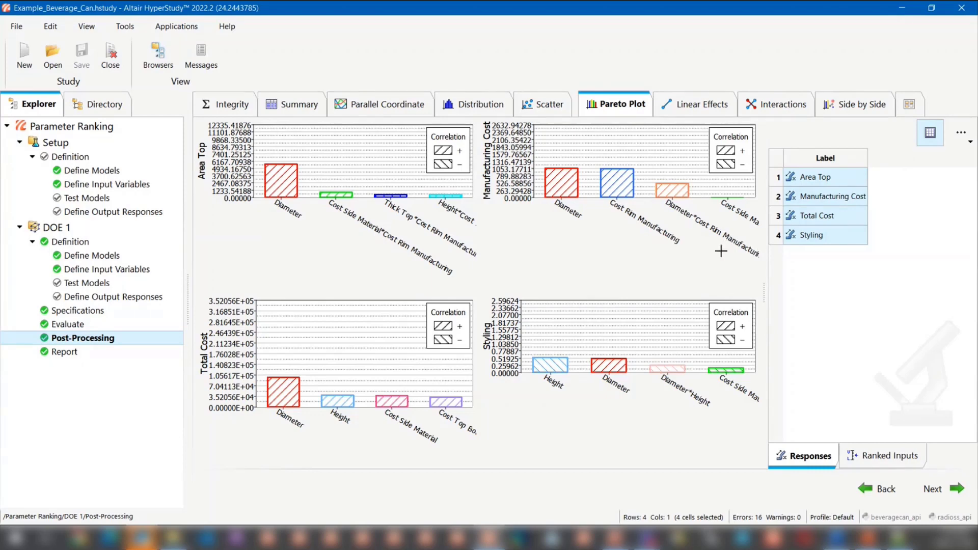
left_click(674, 186)
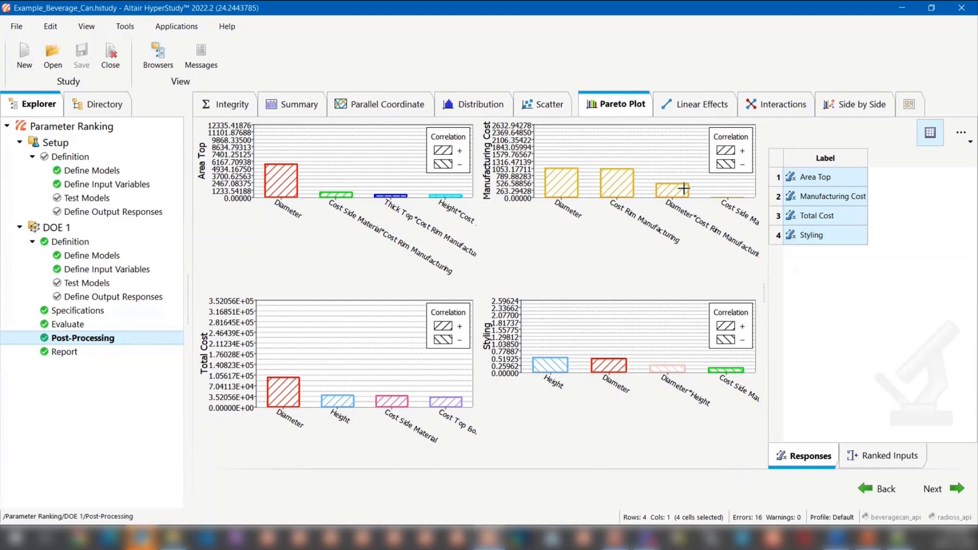
left_click(699, 228)
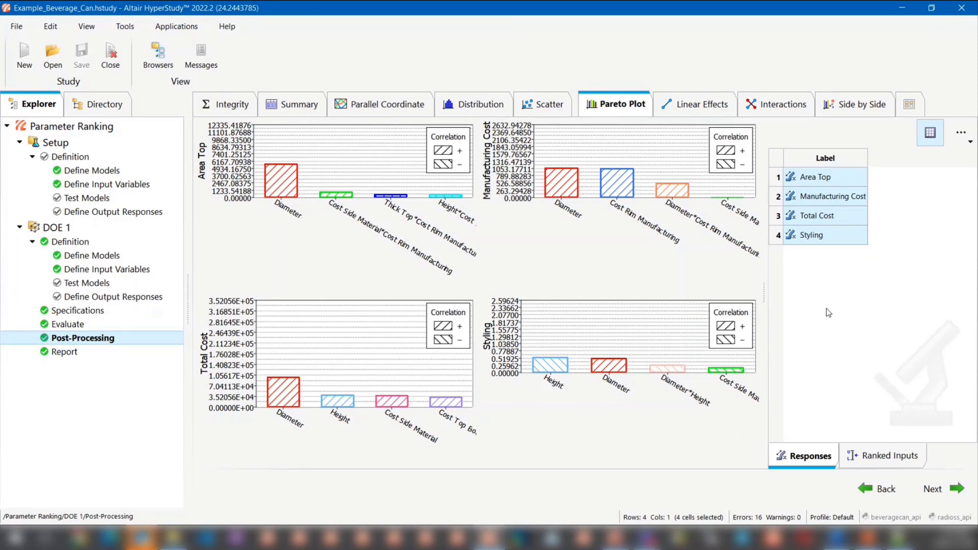
- Create a new DOE from the top four ranked inputs: Diameter, Cost Rim Manufacturing, Height and Cost Side Material
left_click(884, 456)
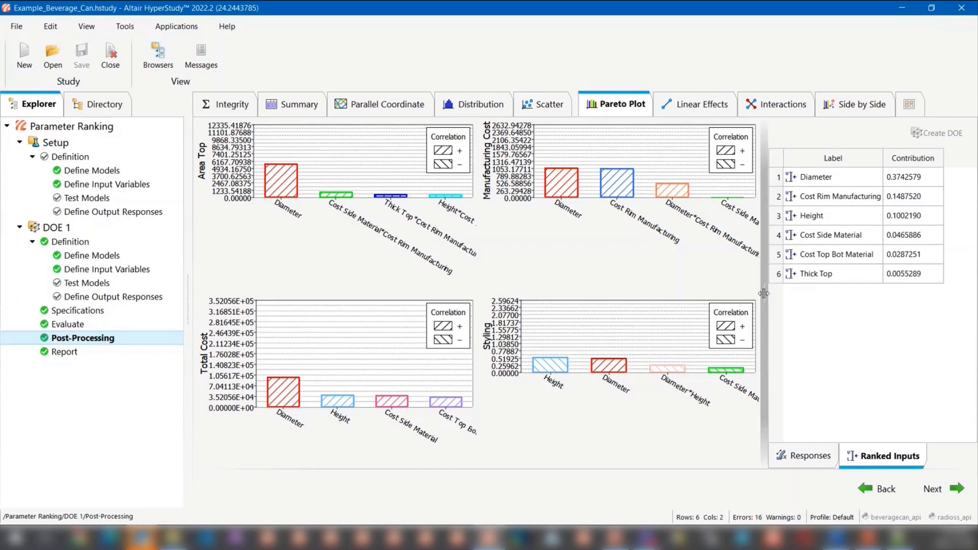
left_click_drag(764, 293, 747, 298)
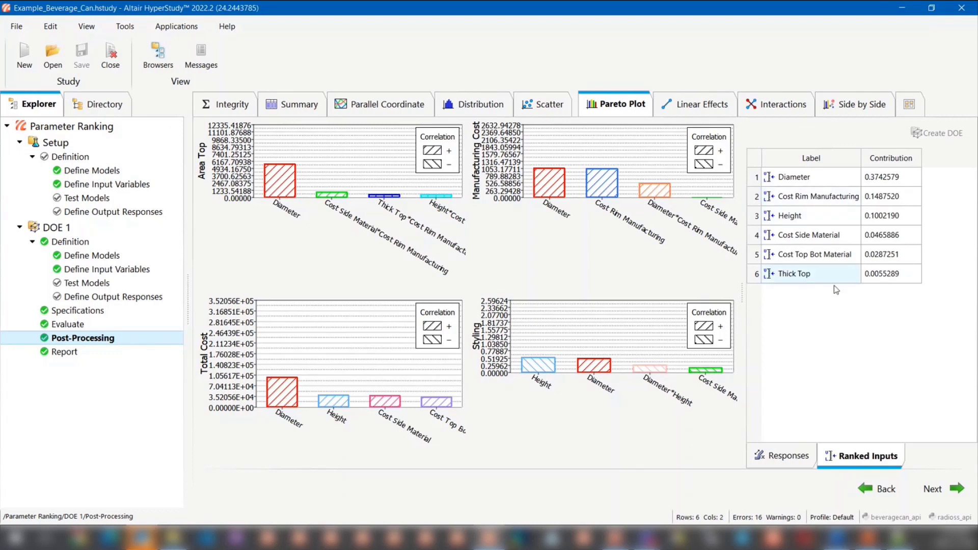
left_click_drag(823, 180, 815, 239)
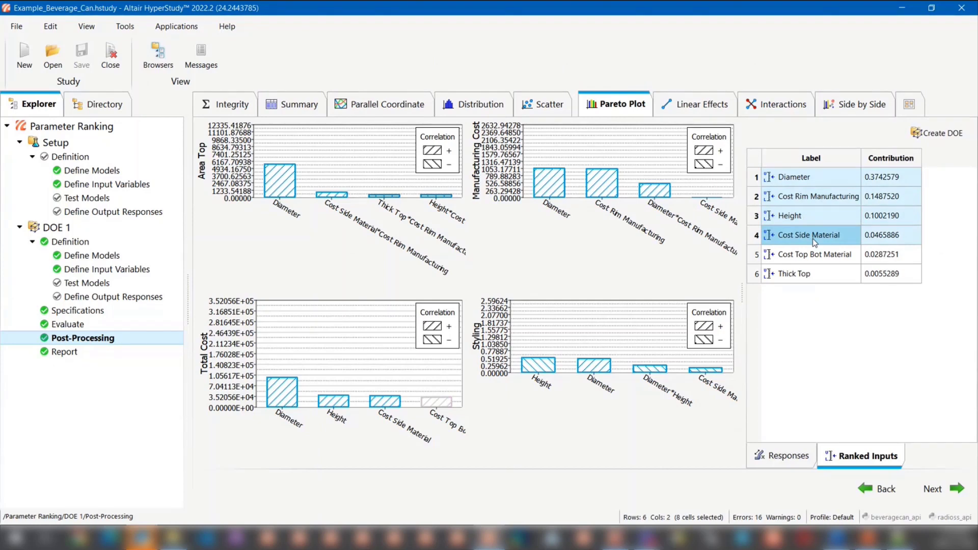
left_click(941, 137)
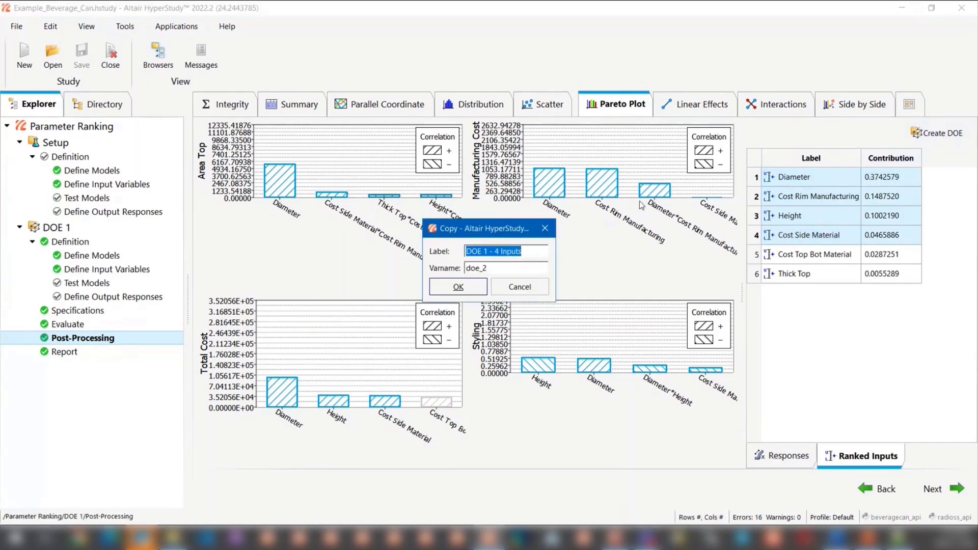
left_click(442, 288)
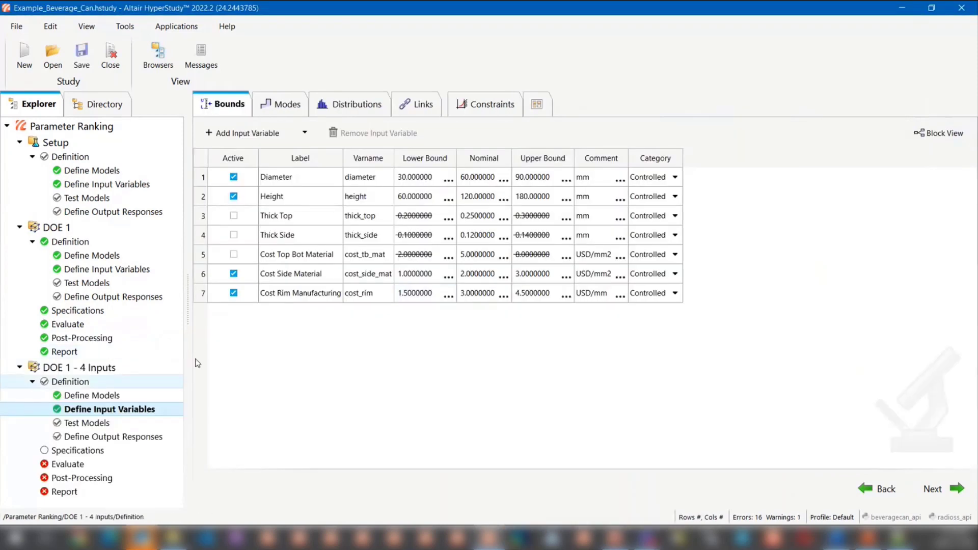
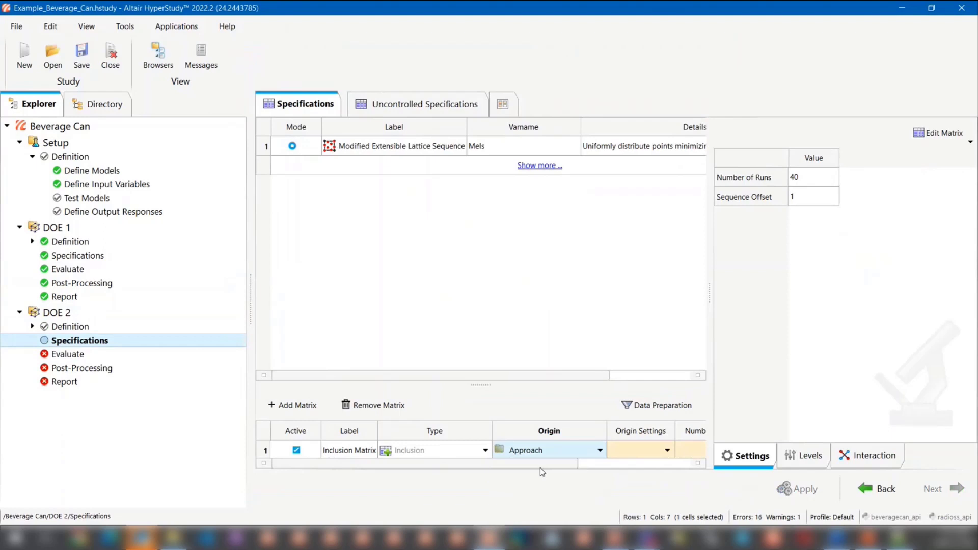
- Set the inclusion matrix's origin to DOE 1 and the number of runs to 5, and apply the DOE 2 specifications
left_click(646, 429)
left_click(640, 450)
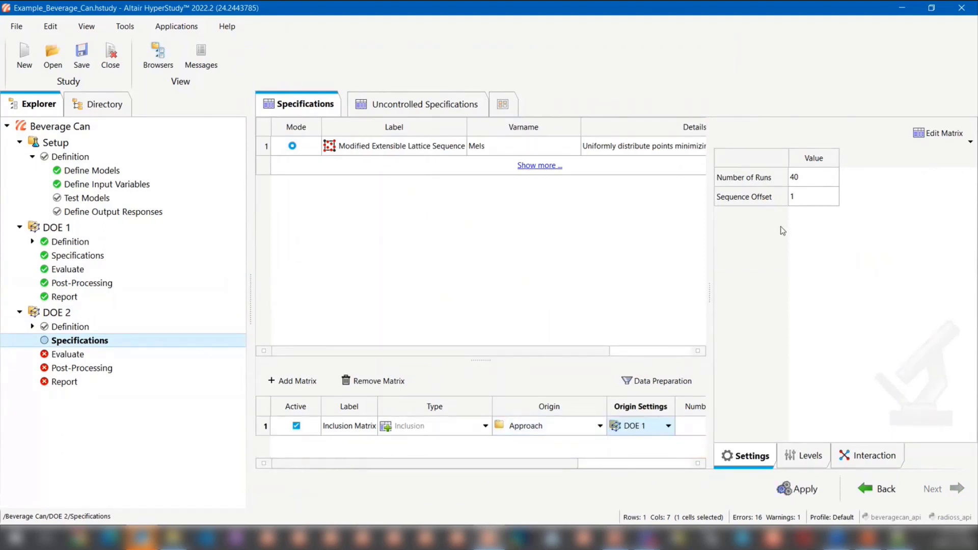
double_click(815, 166)
type("5")
key("Return")
left_click(797, 489)
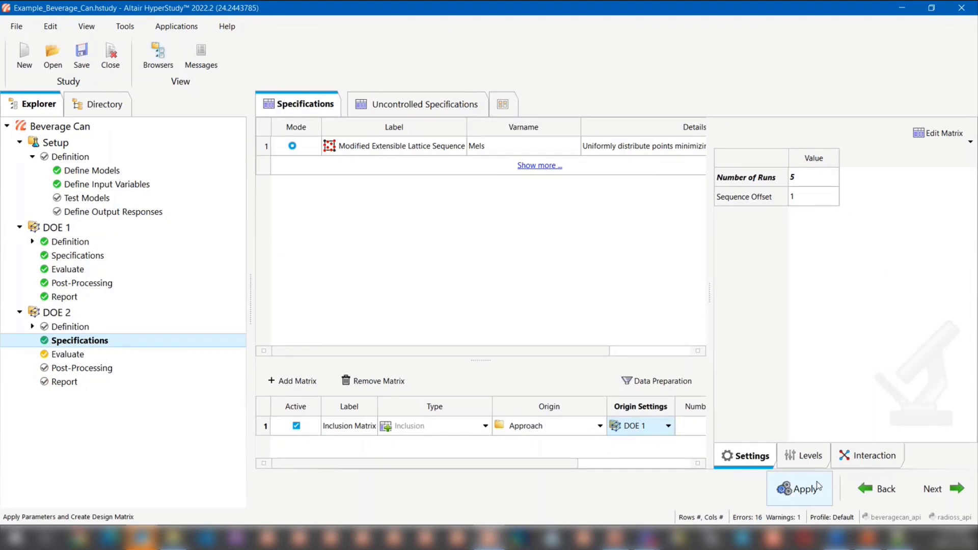
left_click(935, 493)
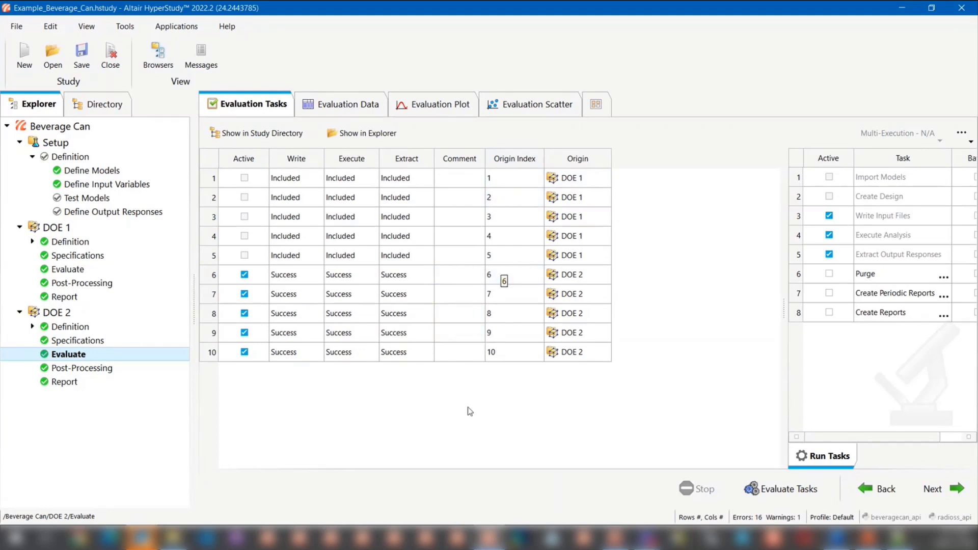
- Filter the evaluation tasks by origin to show only DOE 1 runs, and include the DOE 2 runs again
right_click(579, 162)
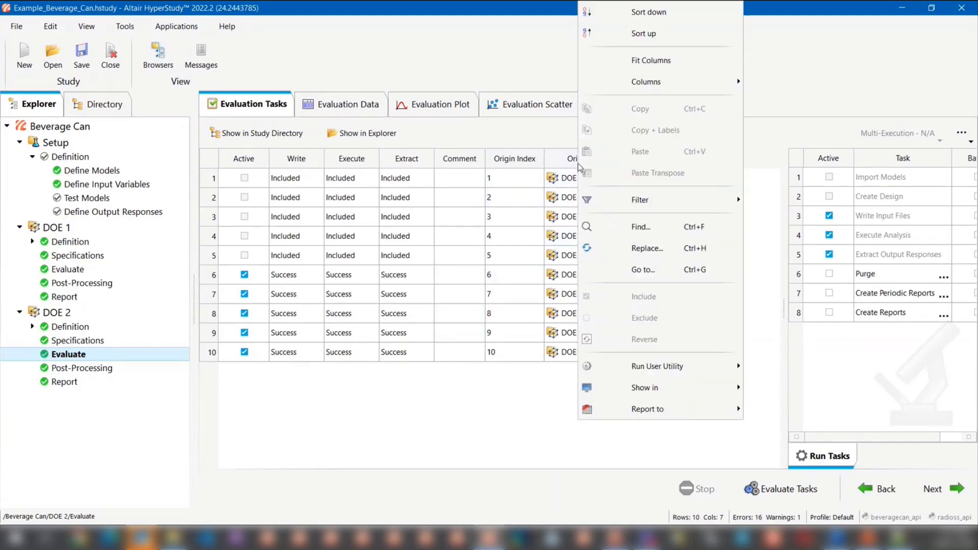
mouse_move(703, 199)
left_click(783, 236)
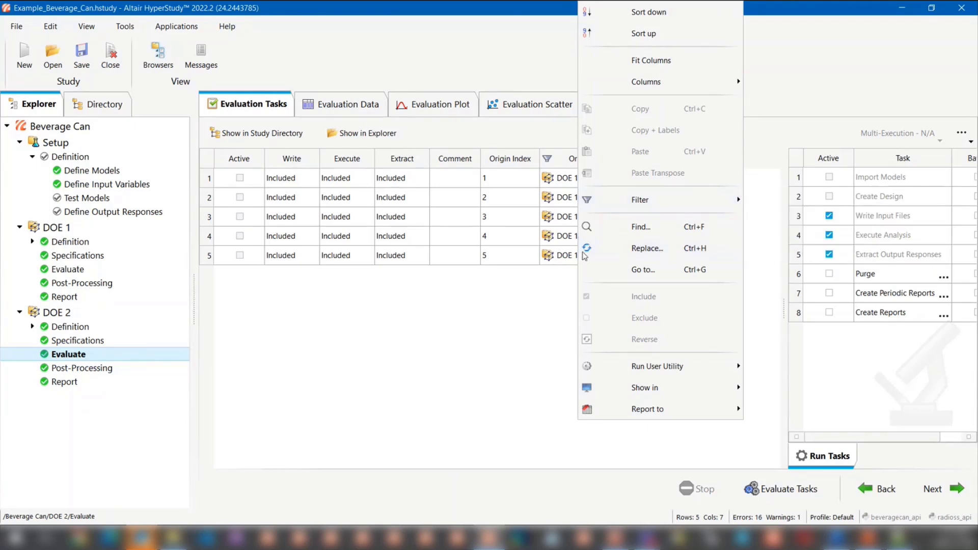
mouse_move(683, 199)
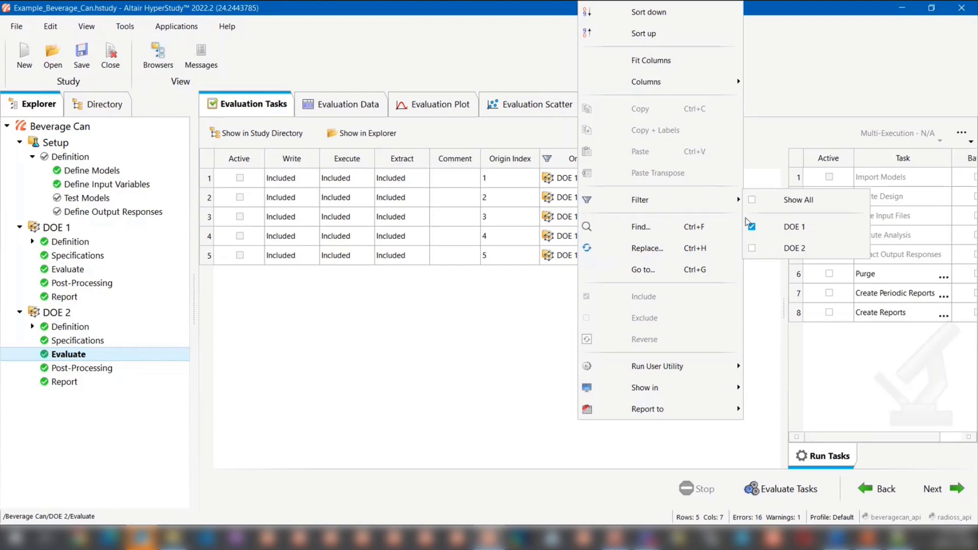
left_click(752, 248)
- Sort the evaluation tasks upward by origin and reset them to their original order
right_click(578, 158)
left_click(695, 35)
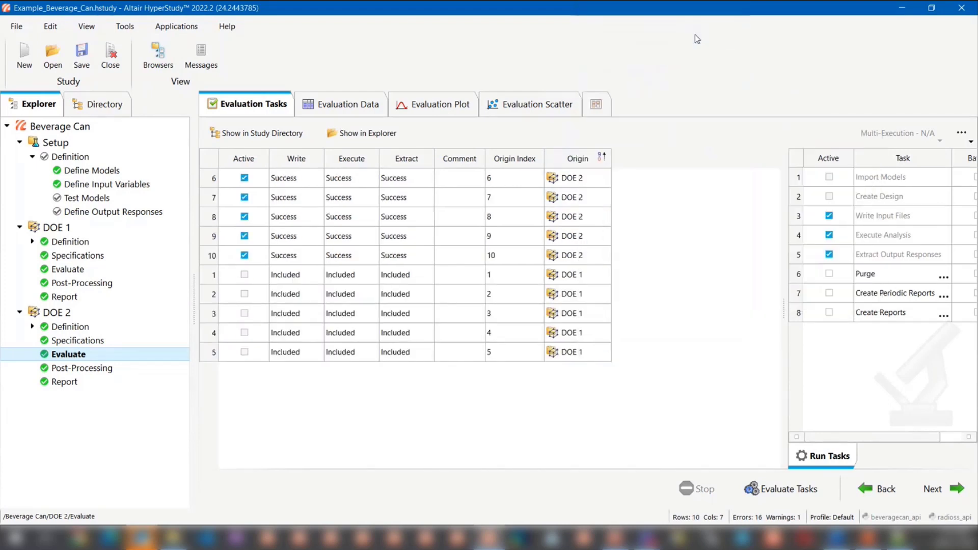
right_click(583, 158)
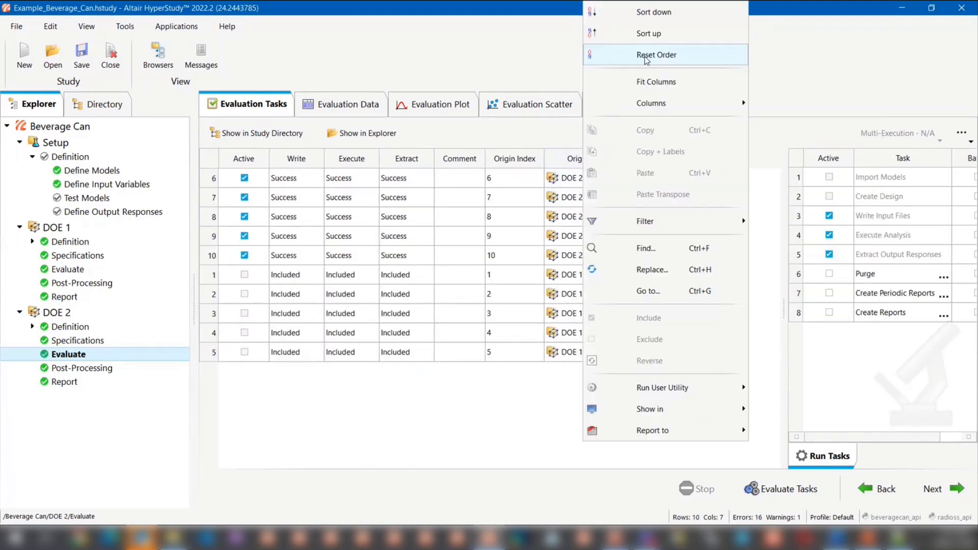
left_click(647, 56)
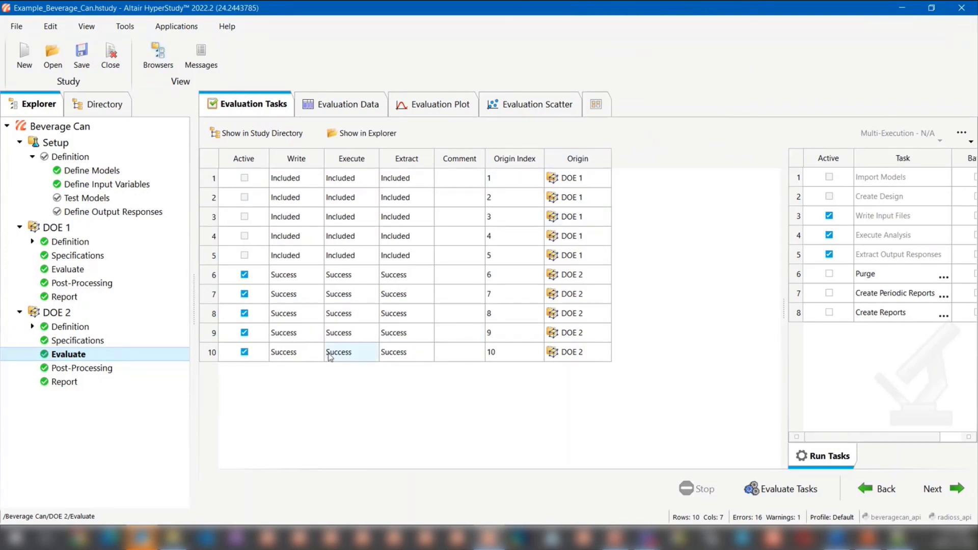
- Deactivate runs 6 and 9 in the evaluation tasks of DOE 2
left_click(244, 277)
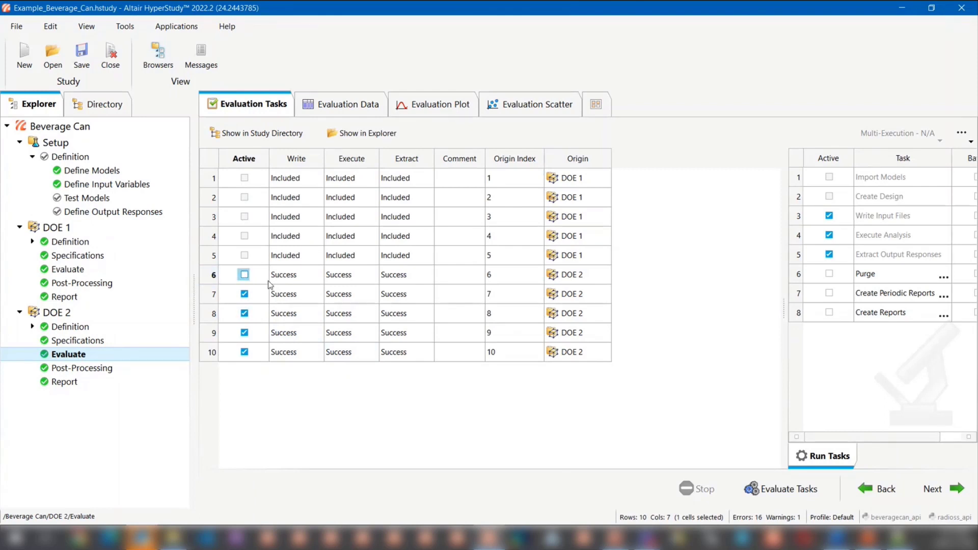
left_click(245, 333)
- Open DOE 2's post-processing scatter plot of Height against Diameter and label its points with run numbers
left_click(111, 369)
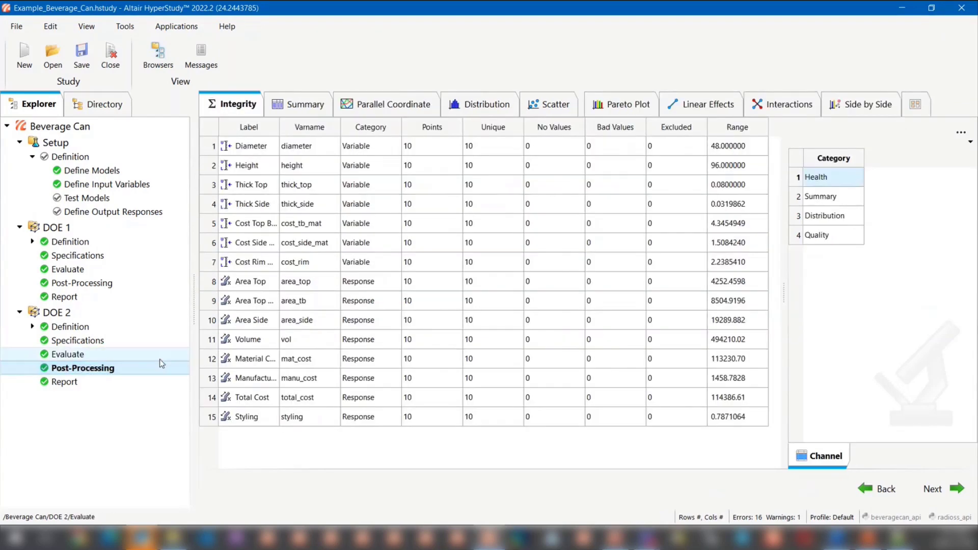
left_click(546, 107)
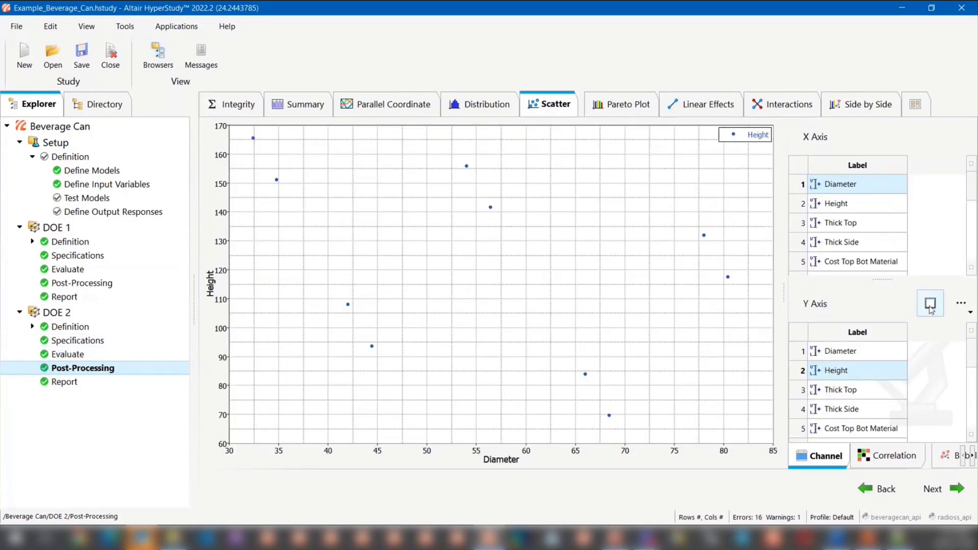
left_click(961, 305)
left_click(905, 371)
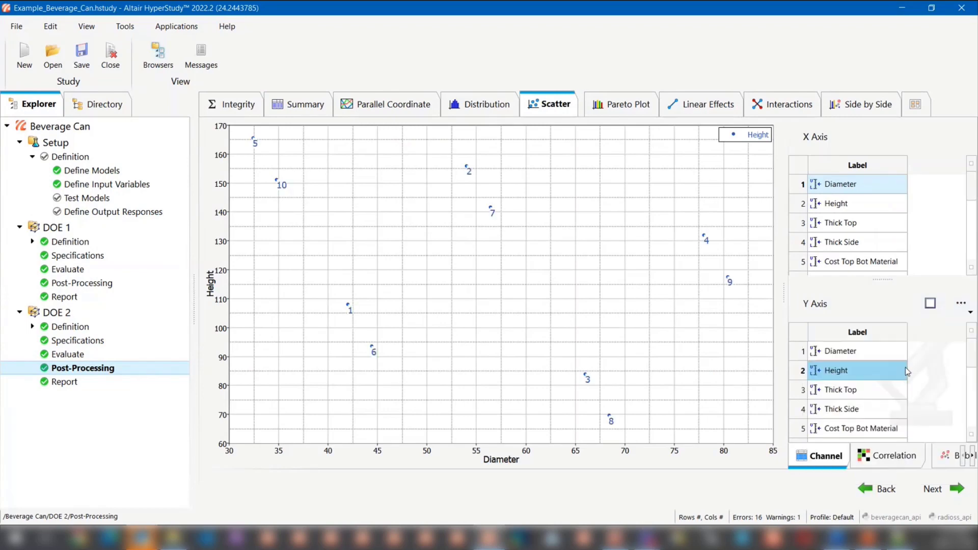
left_click_drag(785, 293, 756, 293)
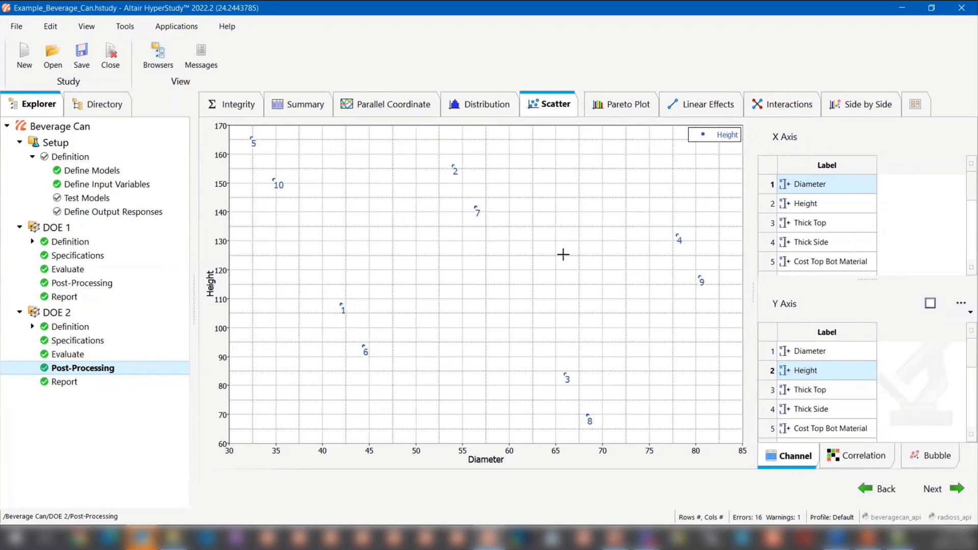
- Compare the runs in DOE 2's evaluation tasks with those in the post-processing scatter plot and summary table
left_click(75, 355)
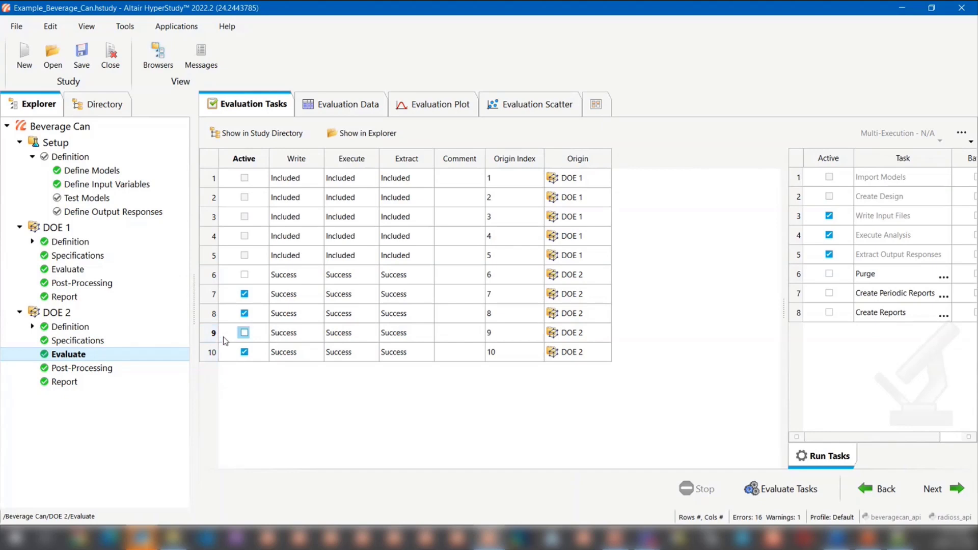
left_click(97, 368)
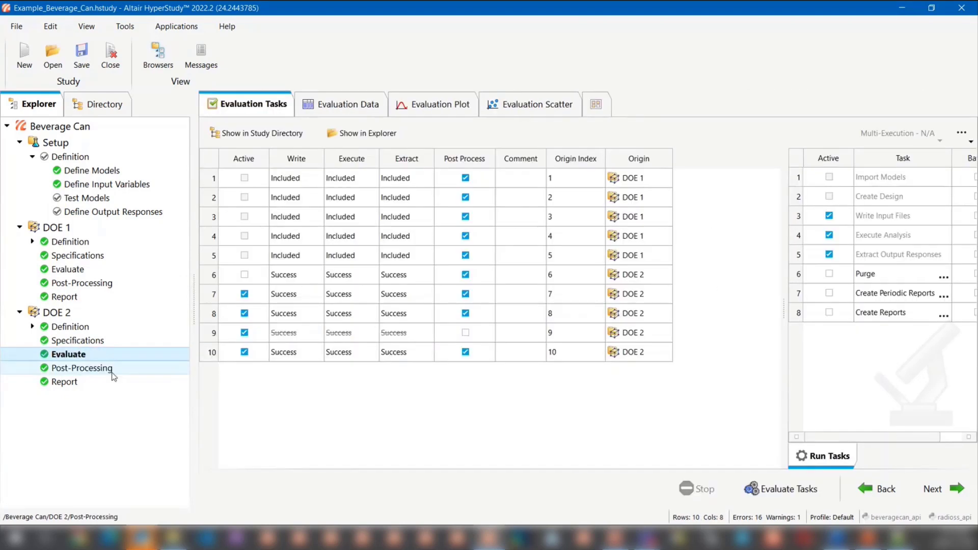
left_click(113, 373)
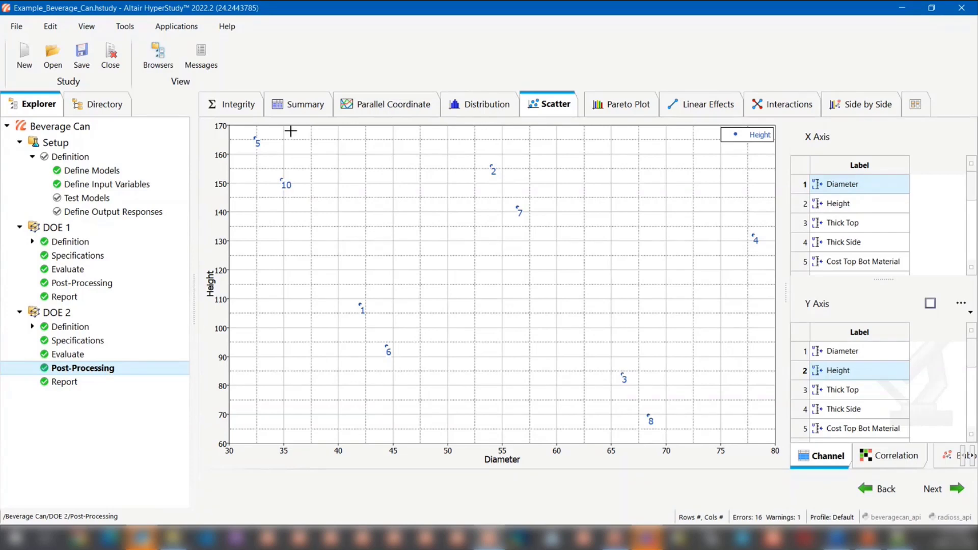
left_click(298, 113)
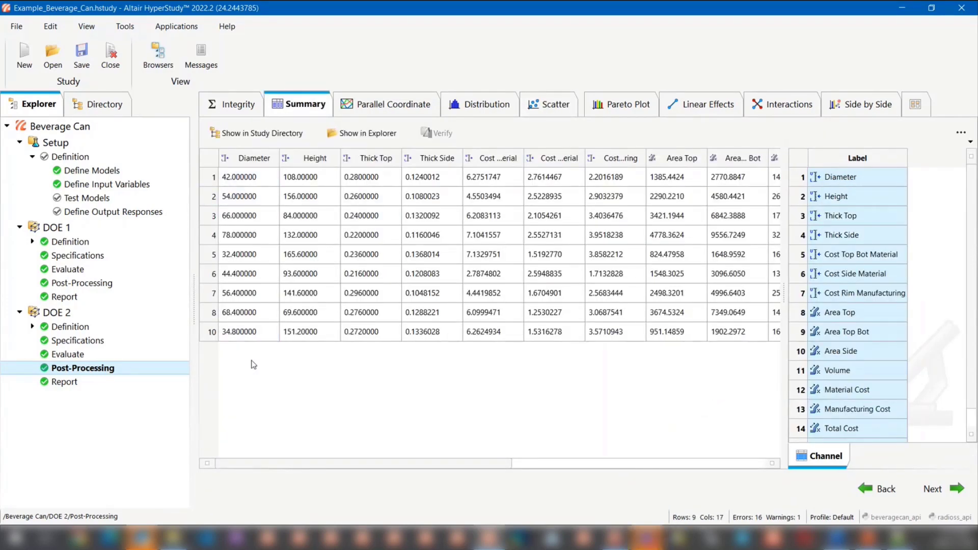
left_click(90, 354)
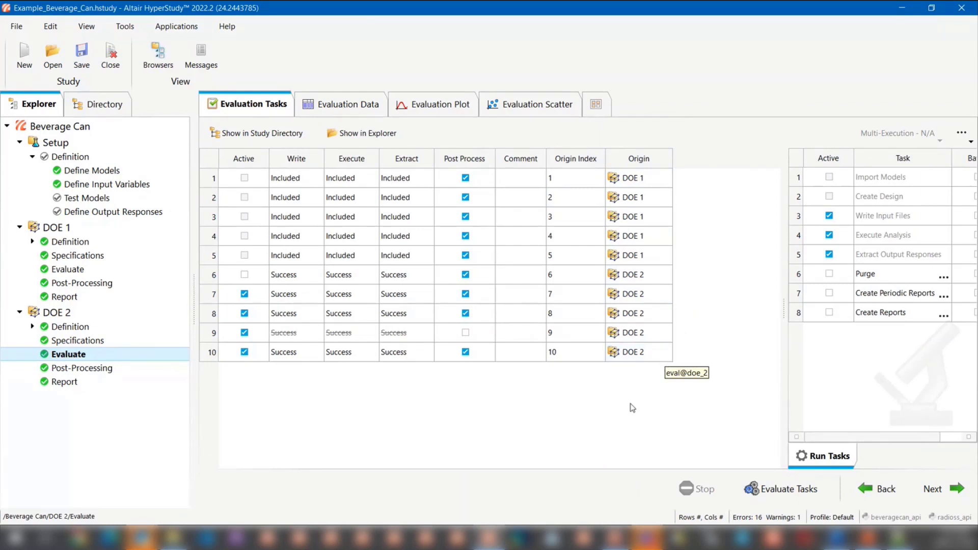
left_click(133, 369)
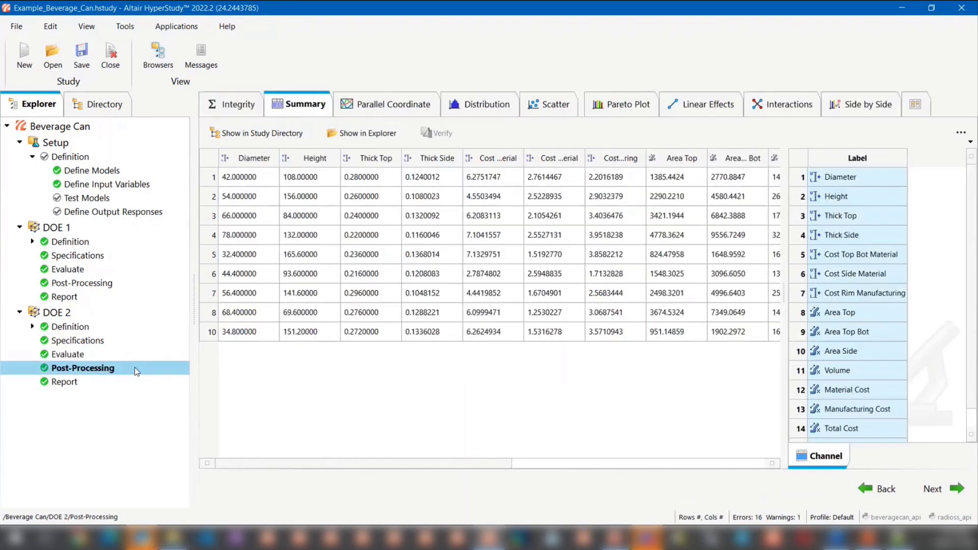
- Reopen the DOE 2 scatter plot and view its bubble size and color options
left_click(552, 104)
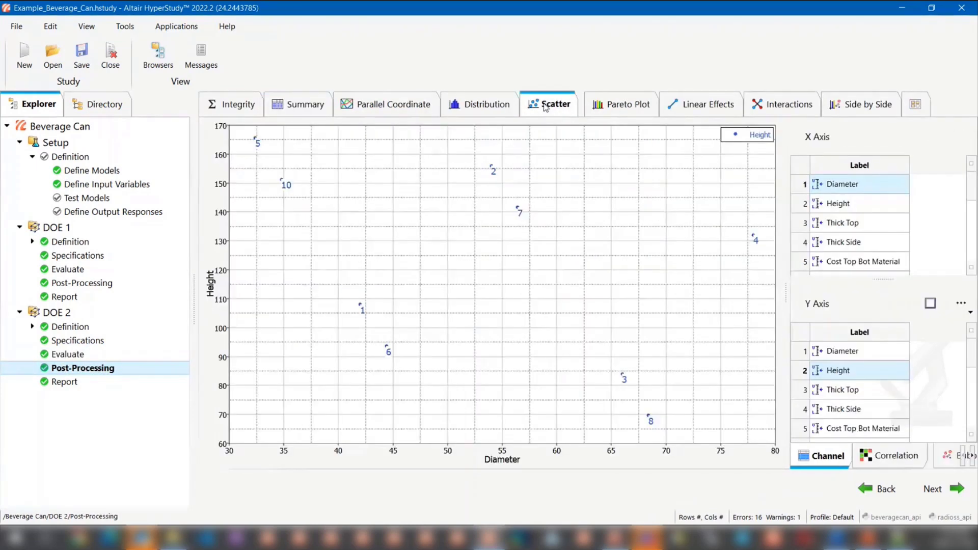
left_click_drag(787, 300, 674, 292)
left_click(872, 456)
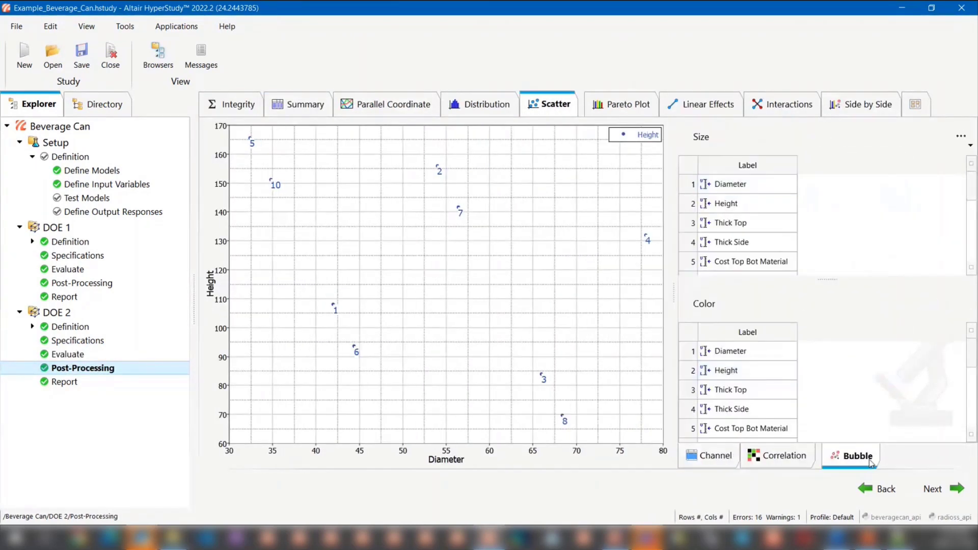
left_click_drag(675, 214, 720, 211)
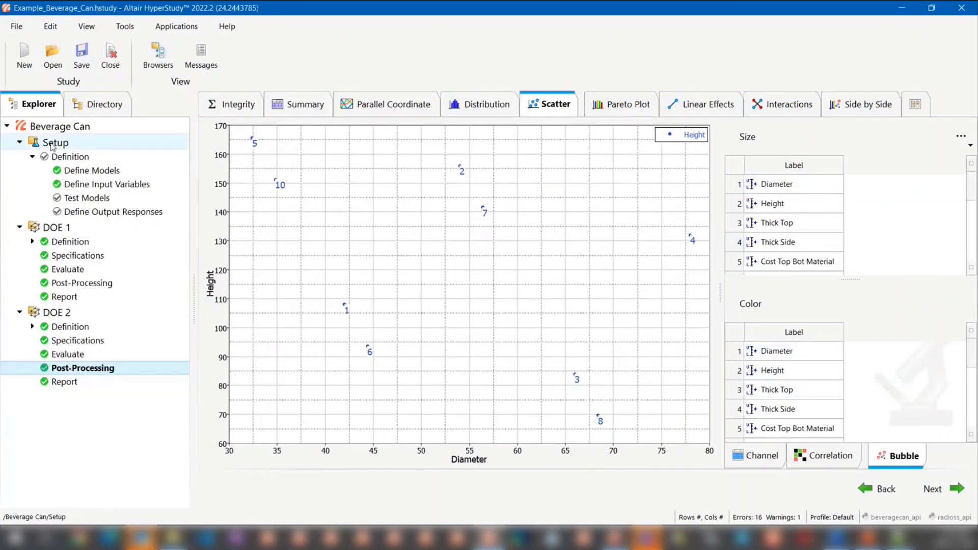
- Close the Beverage Can study
left_click(119, 54)
left_click(491, 278)
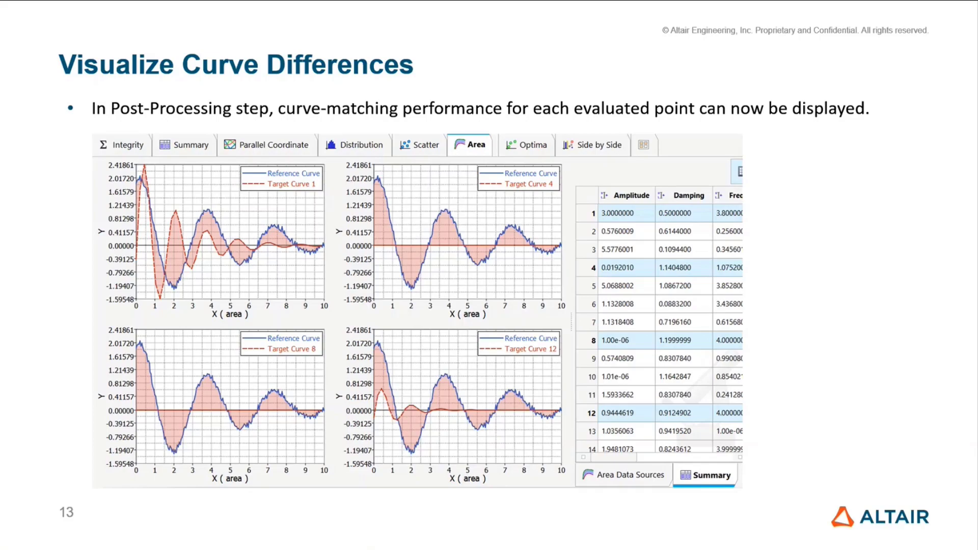
- End the slide show, switch to HyperStudy and open the recent Curve Matching study
key("Escape")
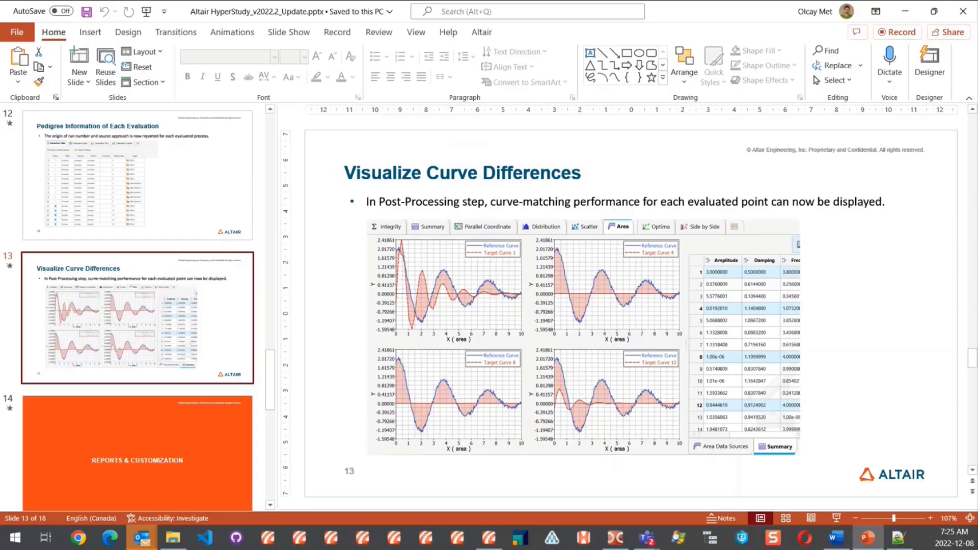
left_click(489, 538)
scroll(457, 209, "up", 1)
scroll(459, 209, "up", 5)
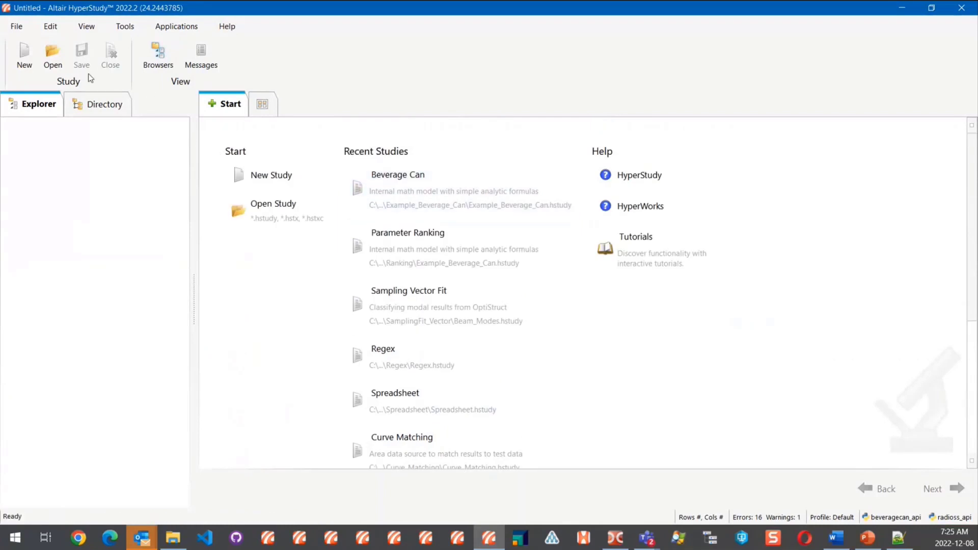
left_click(396, 455)
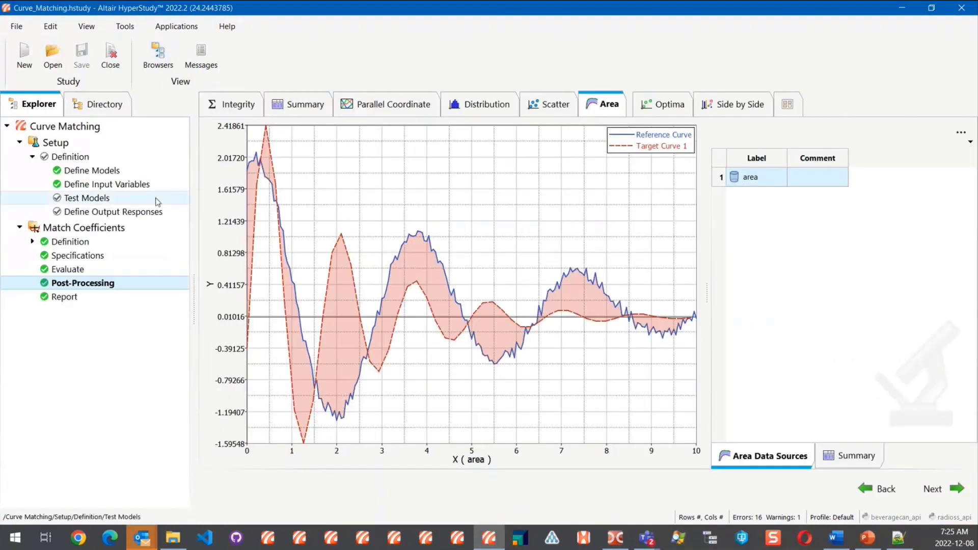
- Remove the Area plot from the post-processing views, add it back and reopen it
left_click_drag(194, 281, 177, 282)
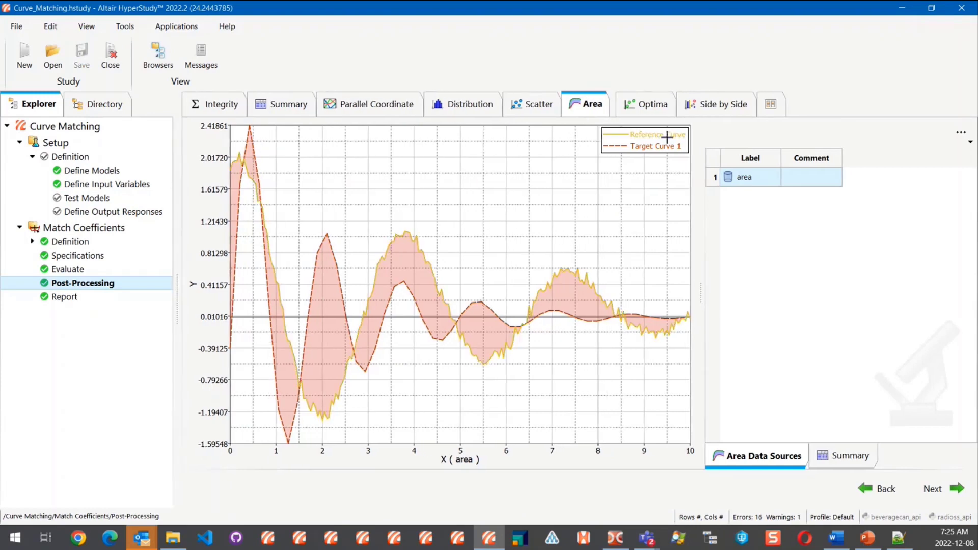
left_click(769, 107)
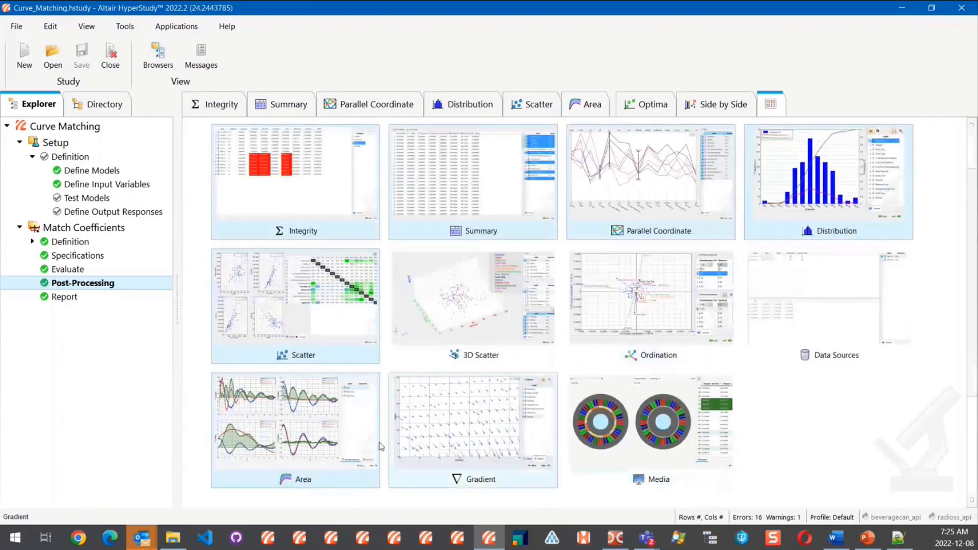
left_click(352, 438)
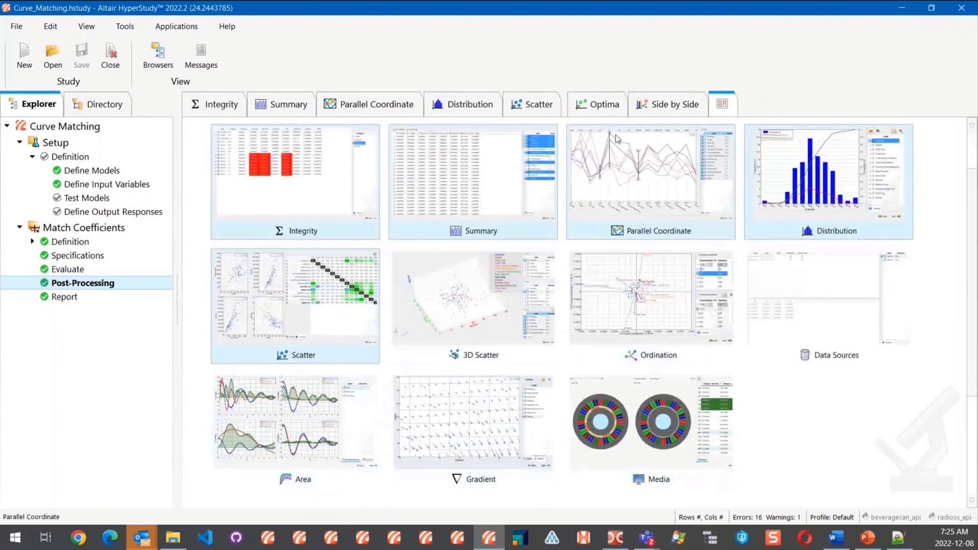
left_click(353, 409)
left_click(567, 112)
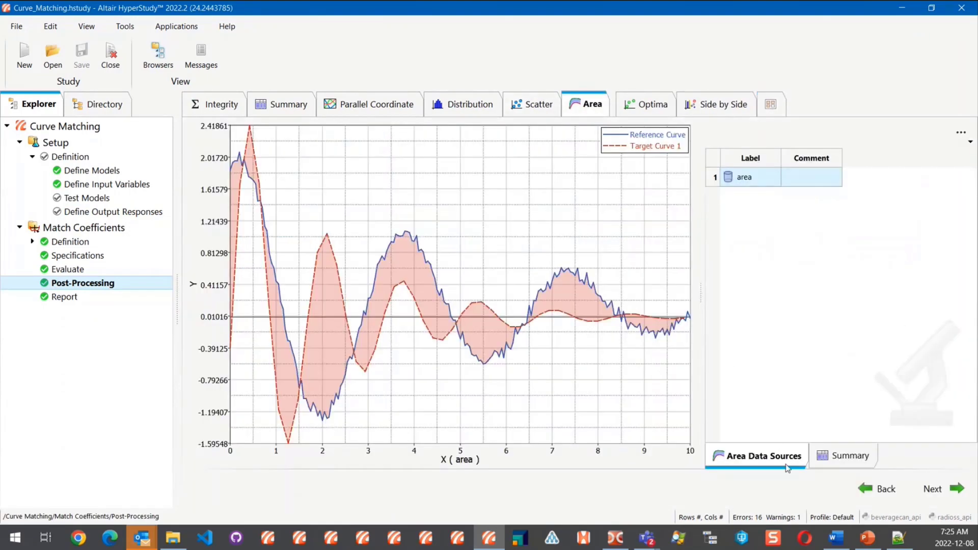
- Show the summary table of evaluated runs beside the Area plot and widen it to reveal more columns
left_click_drag(701, 305, 684, 301)
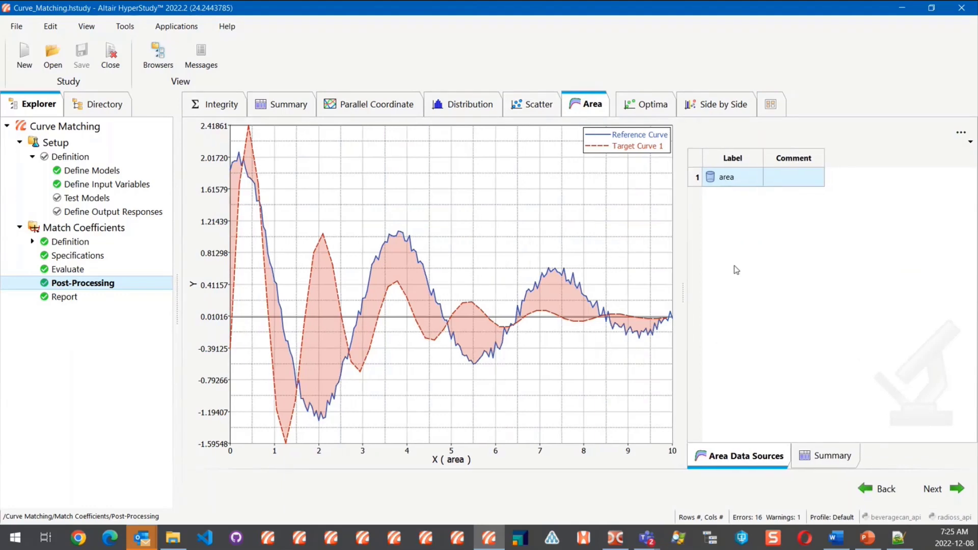
left_click(847, 467)
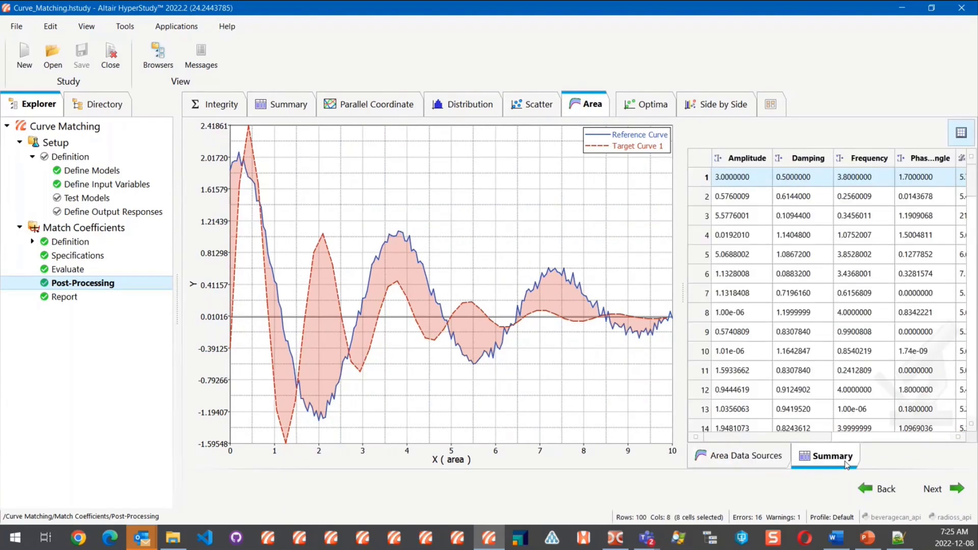
left_click_drag(682, 284, 664, 284)
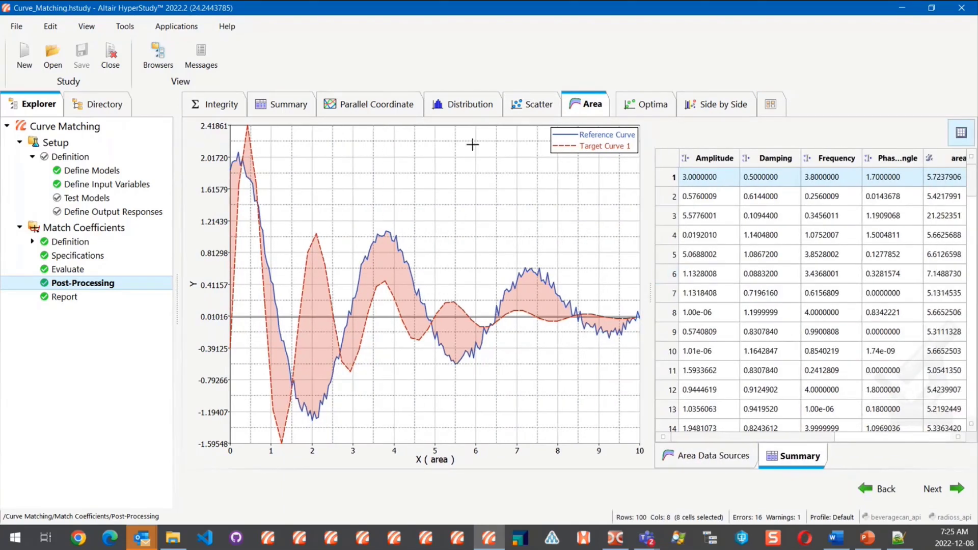
- Check the full run summary, return to the Area plot and compare the curve differences of runs 4 through 9
left_click(294, 106)
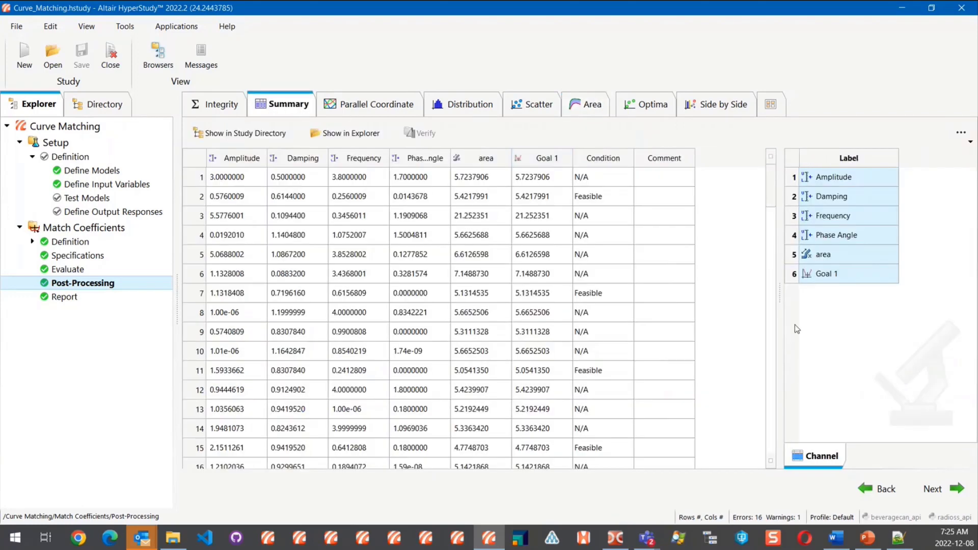
left_click(587, 102)
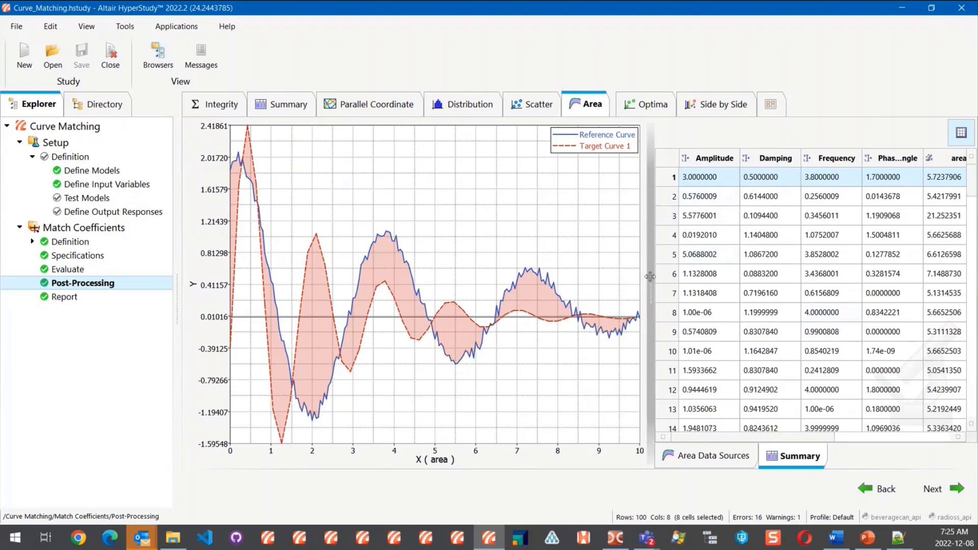
left_click(726, 203)
left_click(710, 234)
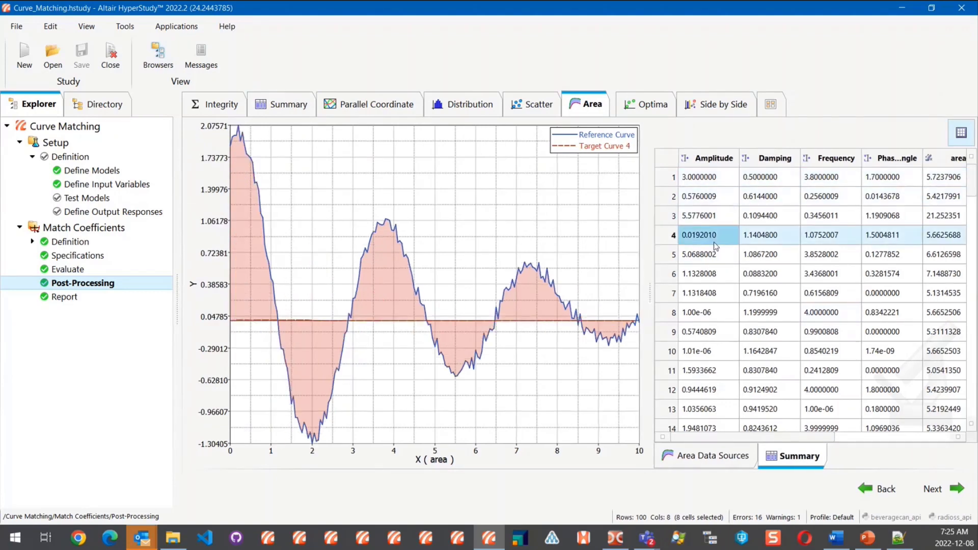
left_click(707, 331, "shift")
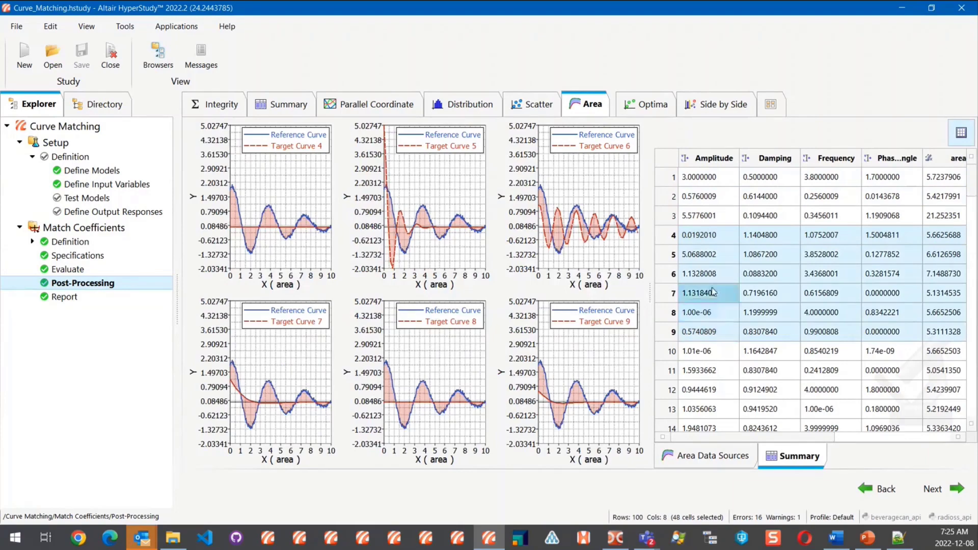
- Plot only runs 4 and 5 in the Area view and enlarge the plots by narrowing the summary table and the study tree
left_click(711, 371)
left_click(712, 352, "shift")
left_click_drag(714, 236, 717, 260)
left_click_drag(650, 293, 833, 293)
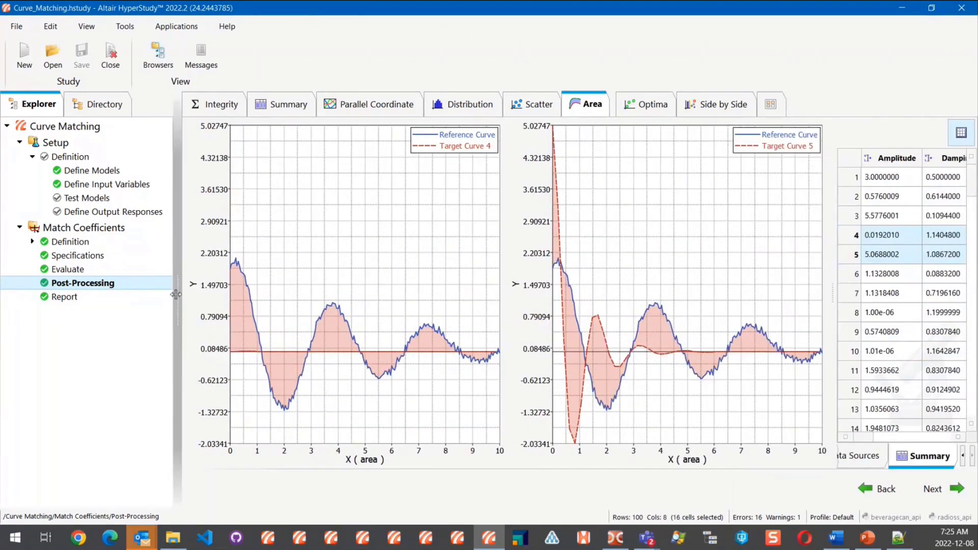
left_click_drag(177, 284, 171, 284)
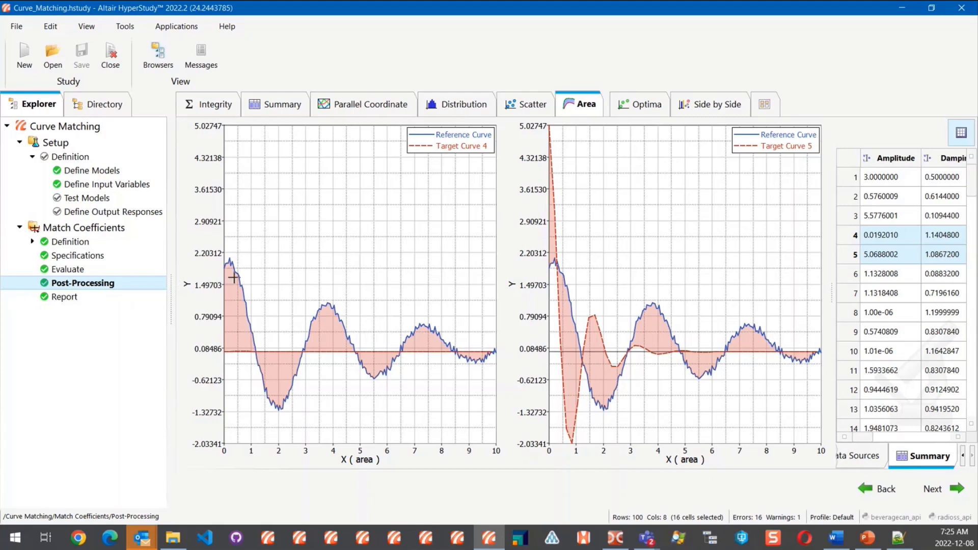
mouse_move(233, 277)
- Switch to PowerPoint, resume the slide show from the current slide and advance to the Mobile Vector Fits slide
left_click(866, 541)
key("shift+F5")
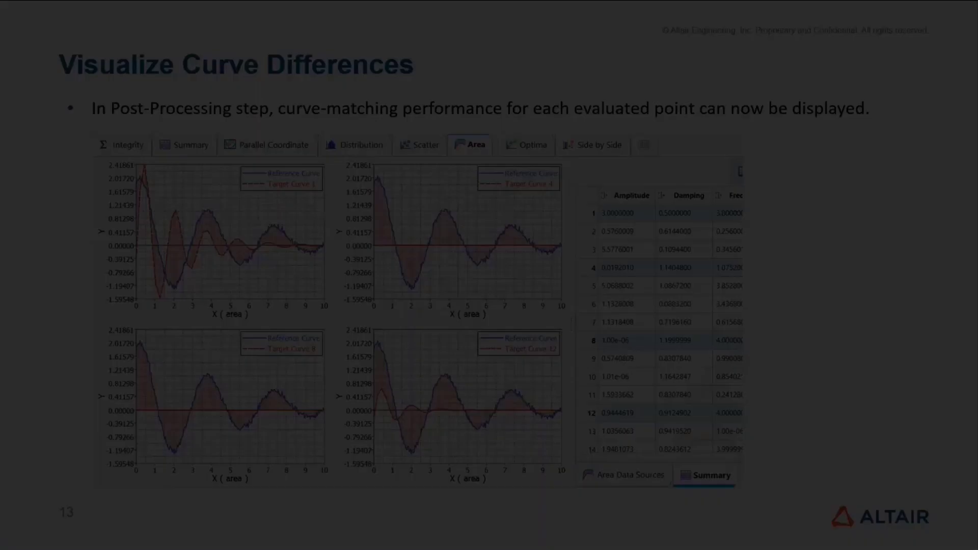
key("Right")
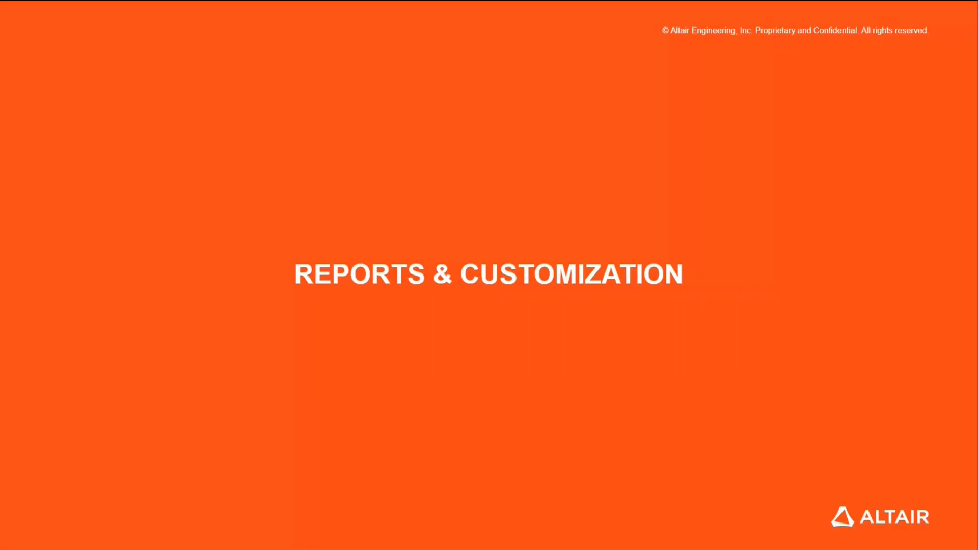
key("Right")
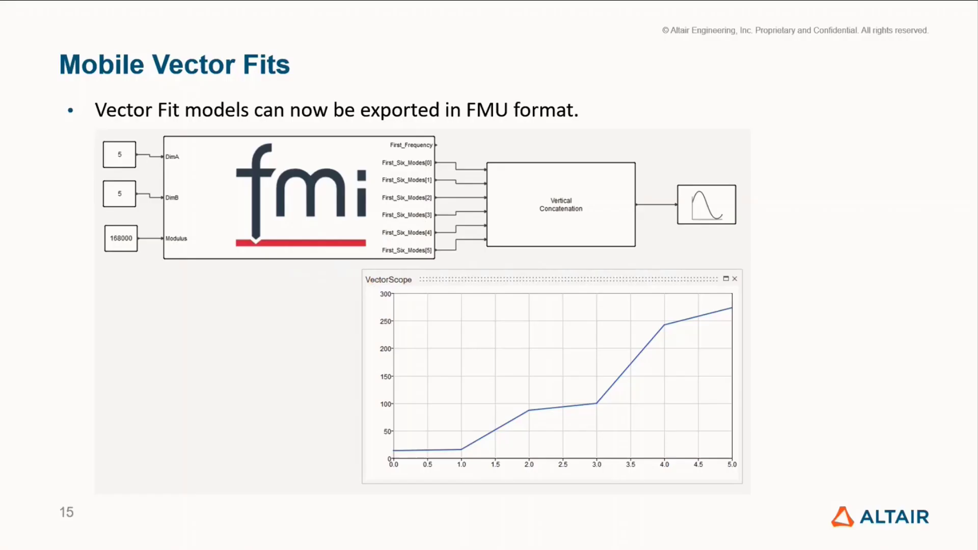